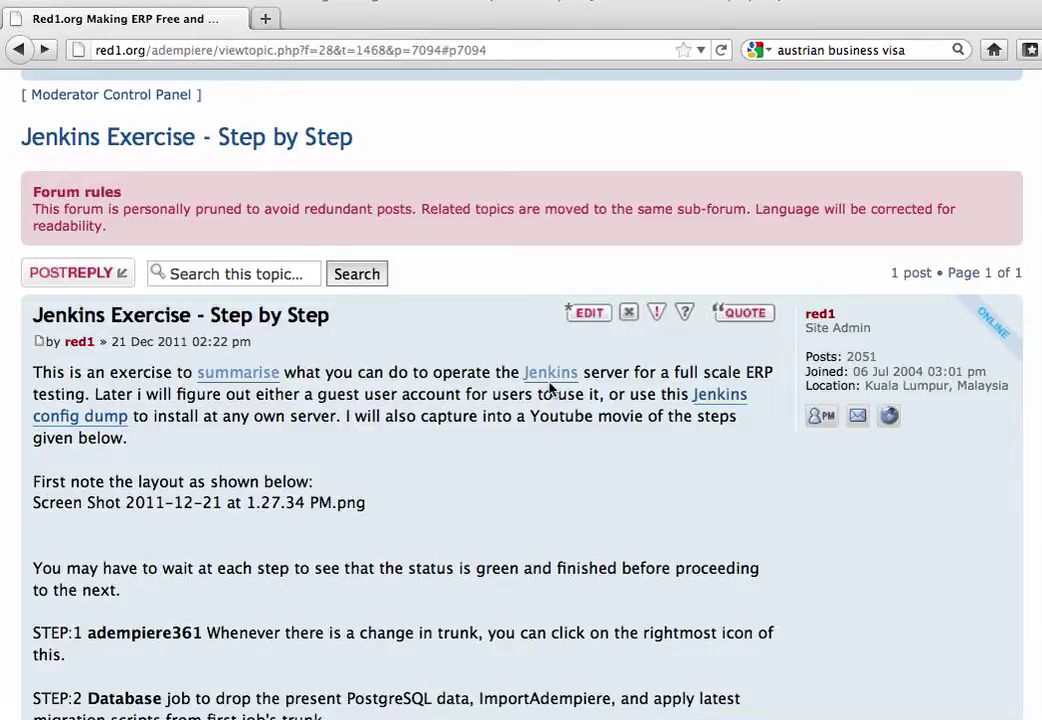
Review the Jenkins exercise steps in the forum post and open the linked Jenkins server
scroll(563, 500, down, 3)
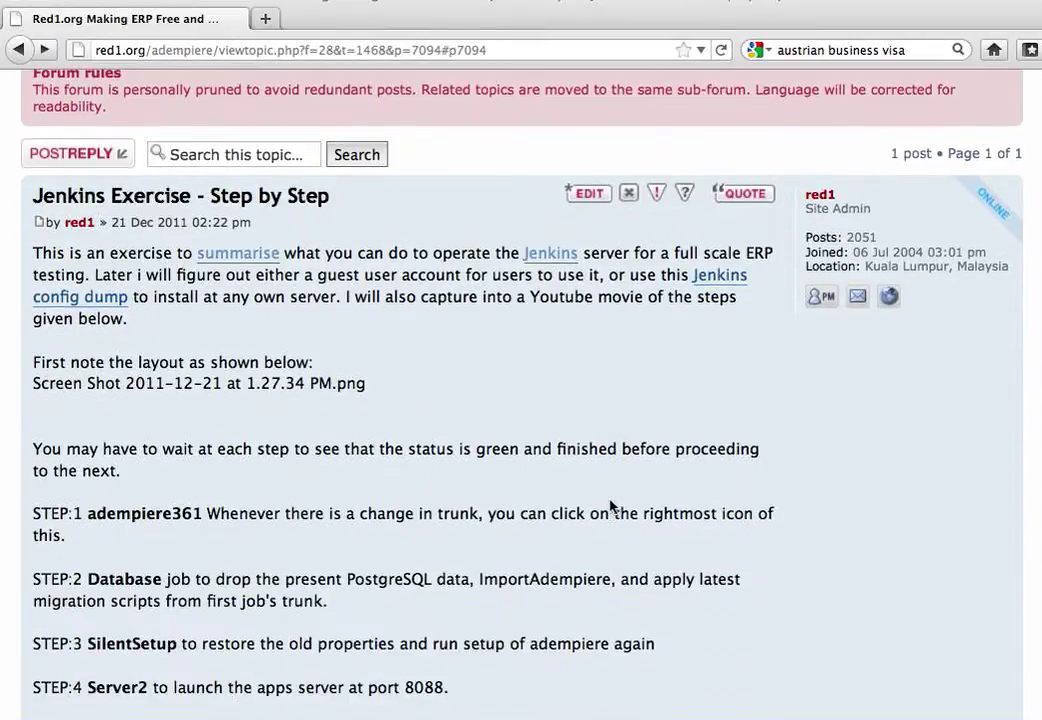
scroll(510, 497, down, 8)
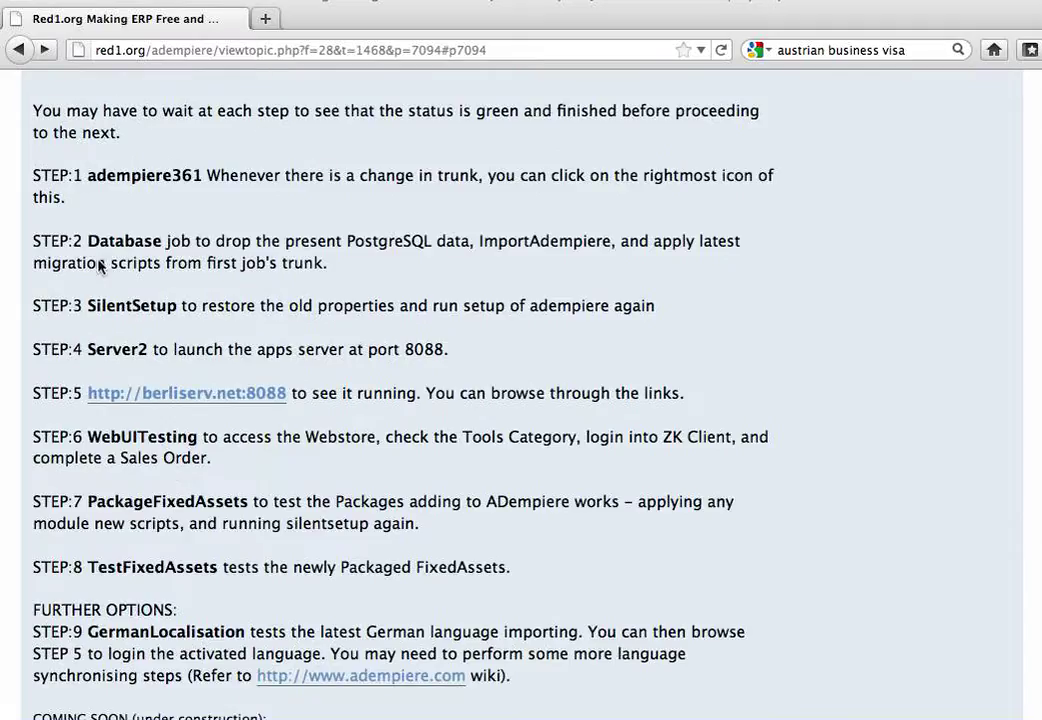
scroll(150, 360, down, 4)
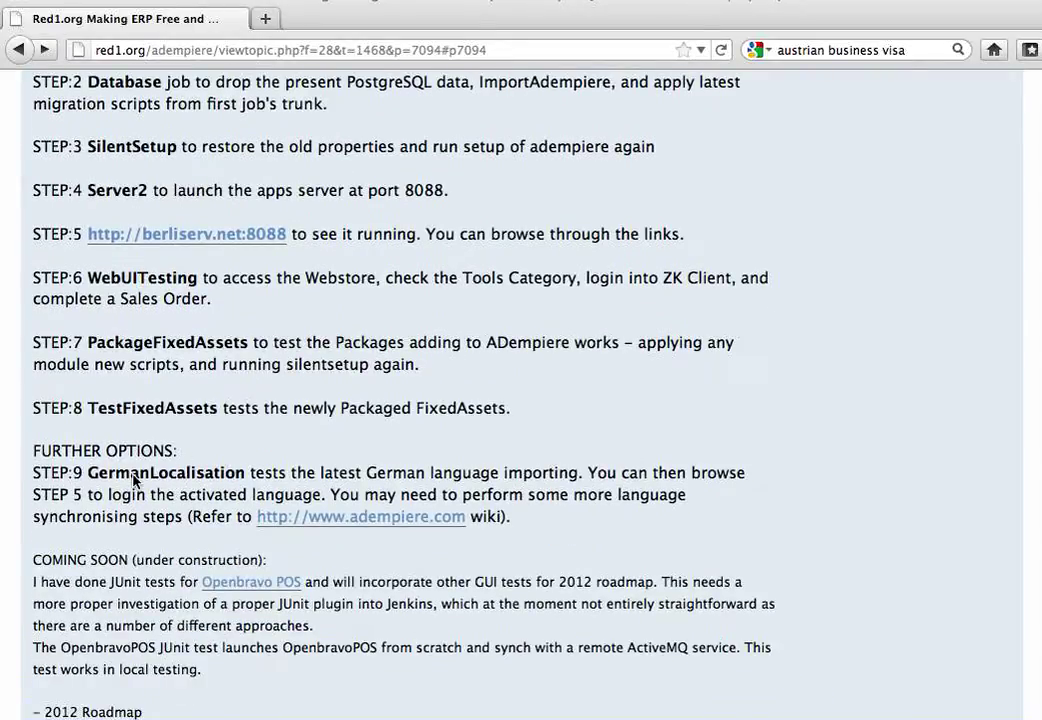
scroll(135, 480, up, 14)
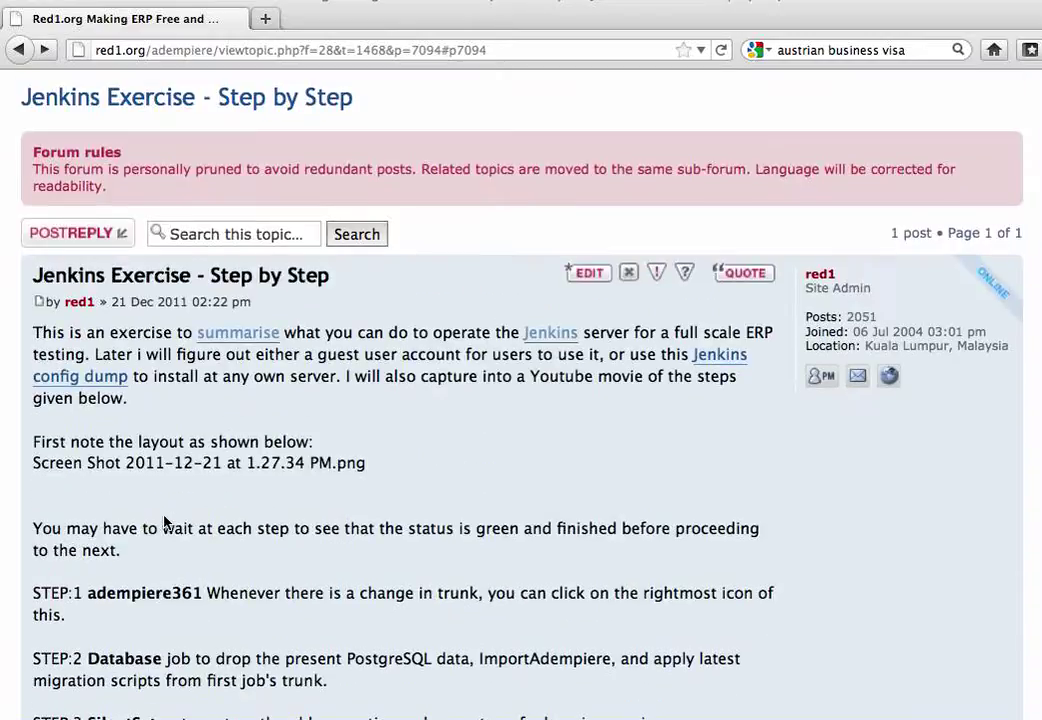
scroll(166, 522, down, 4)
scroll(456, 372, up, 2)
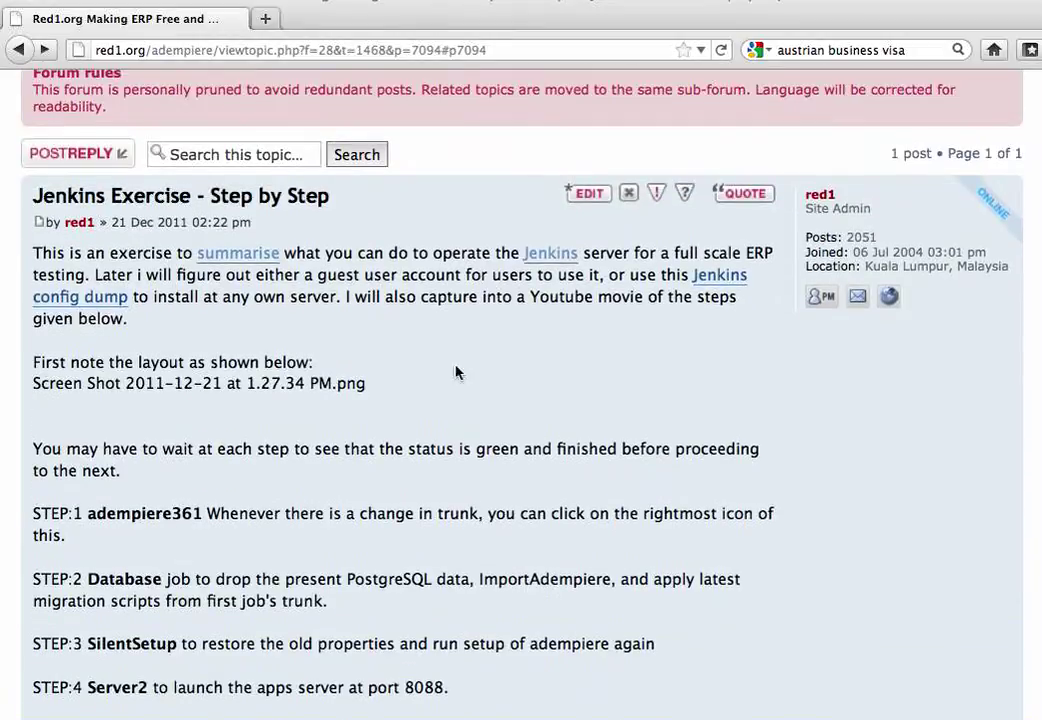
click(555, 255)
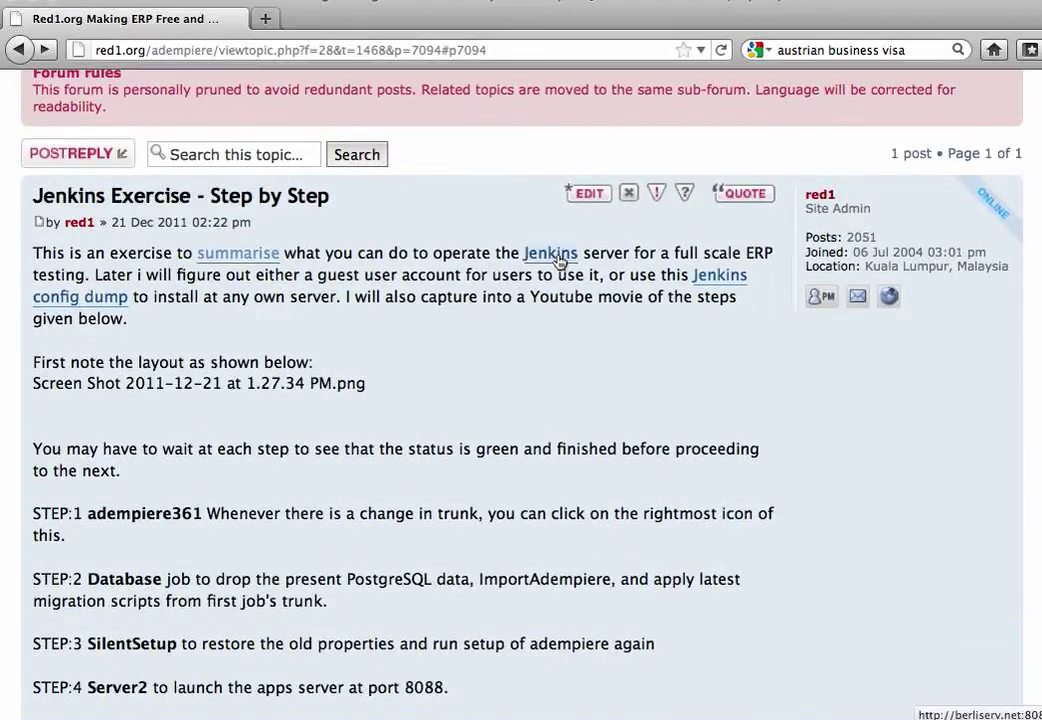
click(555, 256)
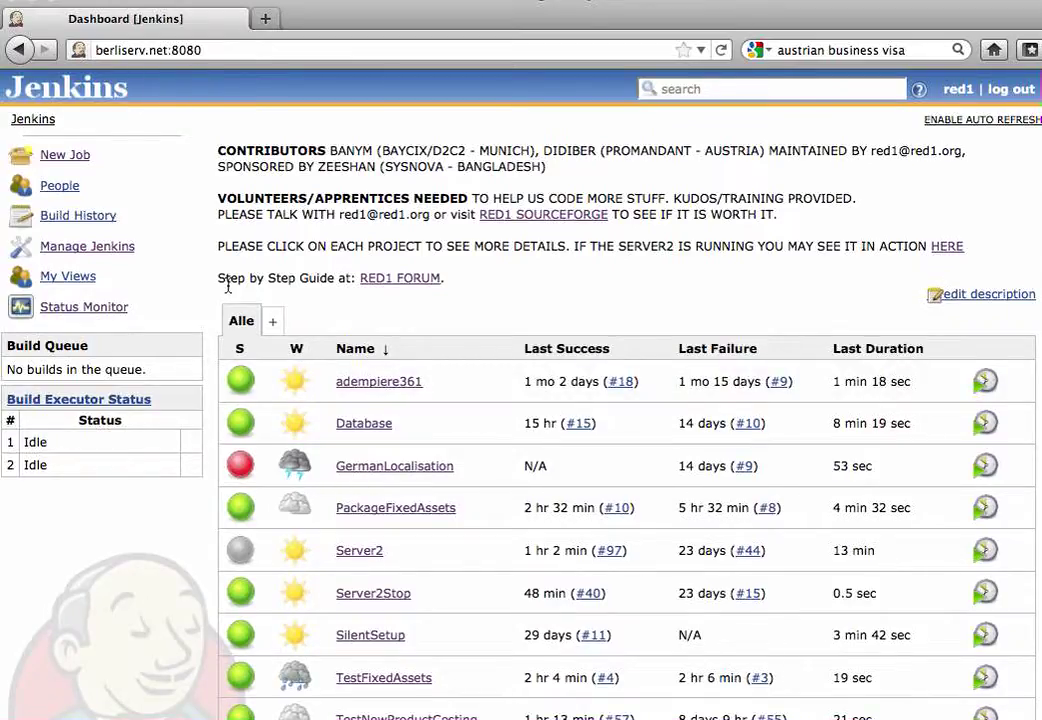
View the adempiere361 project page with its build history, then return to the dashboard's job list
scroll(238, 291, down, 3)
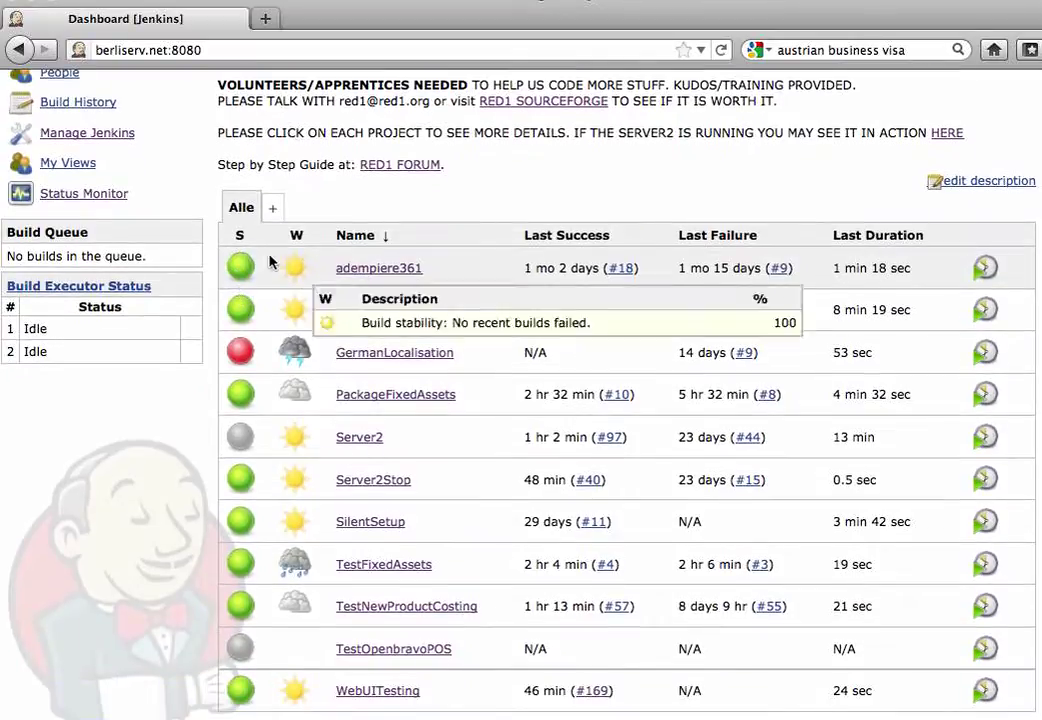
scroll(274, 260, down, 2)
scroll(458, 628, up, 3)
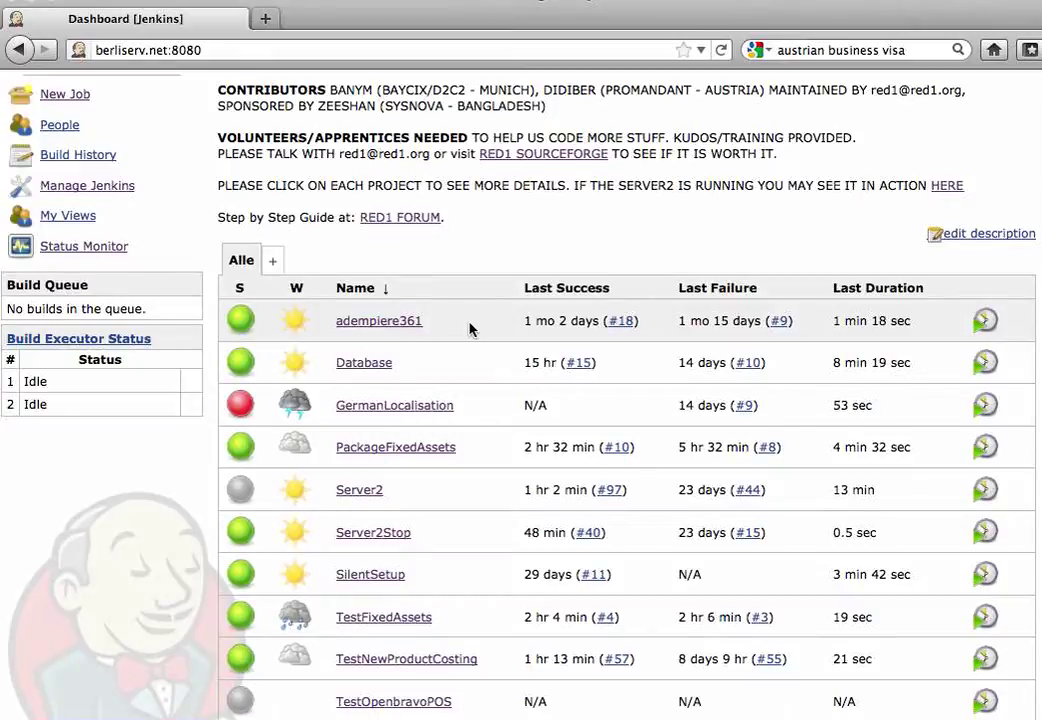
click(405, 322)
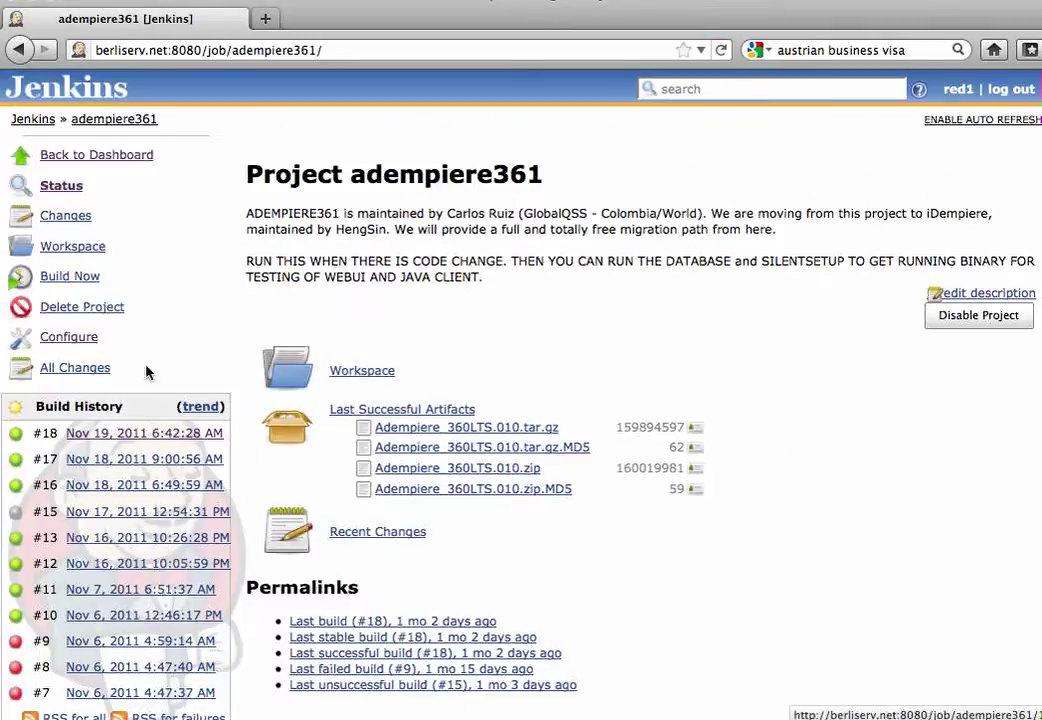
scroll(400, 440, down, 2)
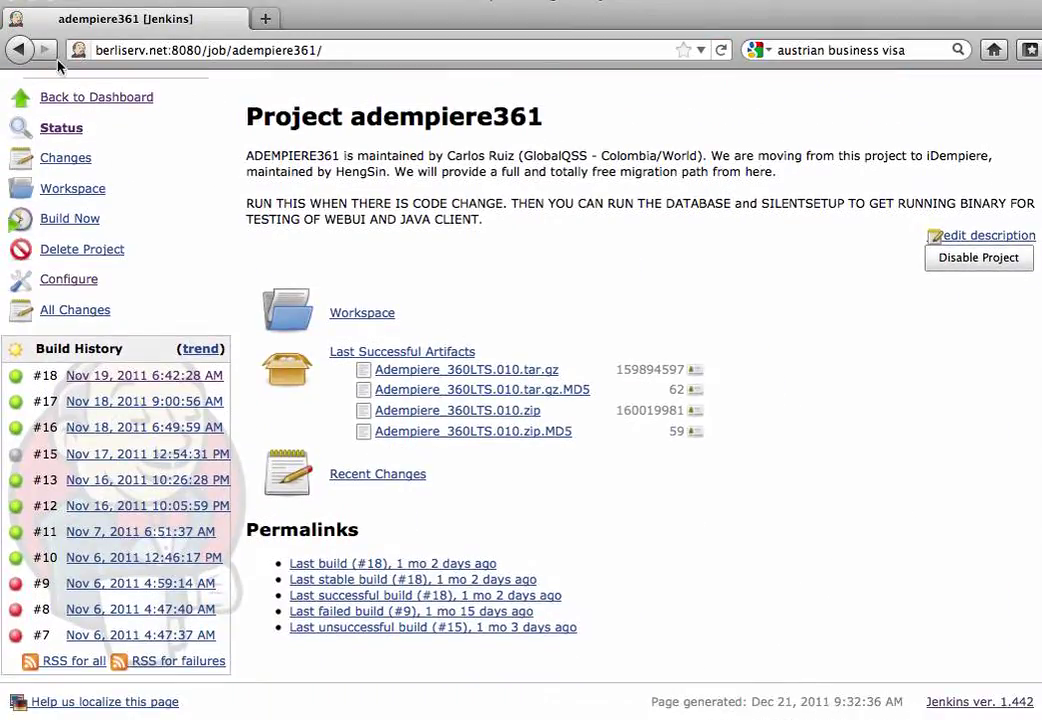
click(22, 51)
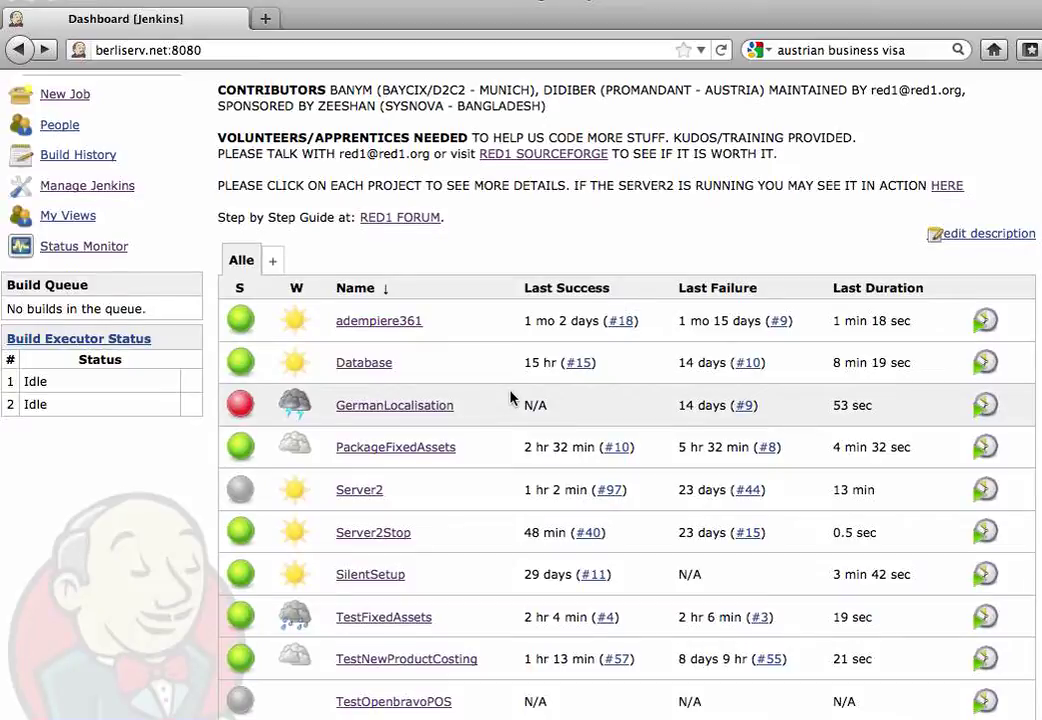
Start a build of the Server2 job and refresh the dashboard to check its status
scroll(498, 481, down, 3)
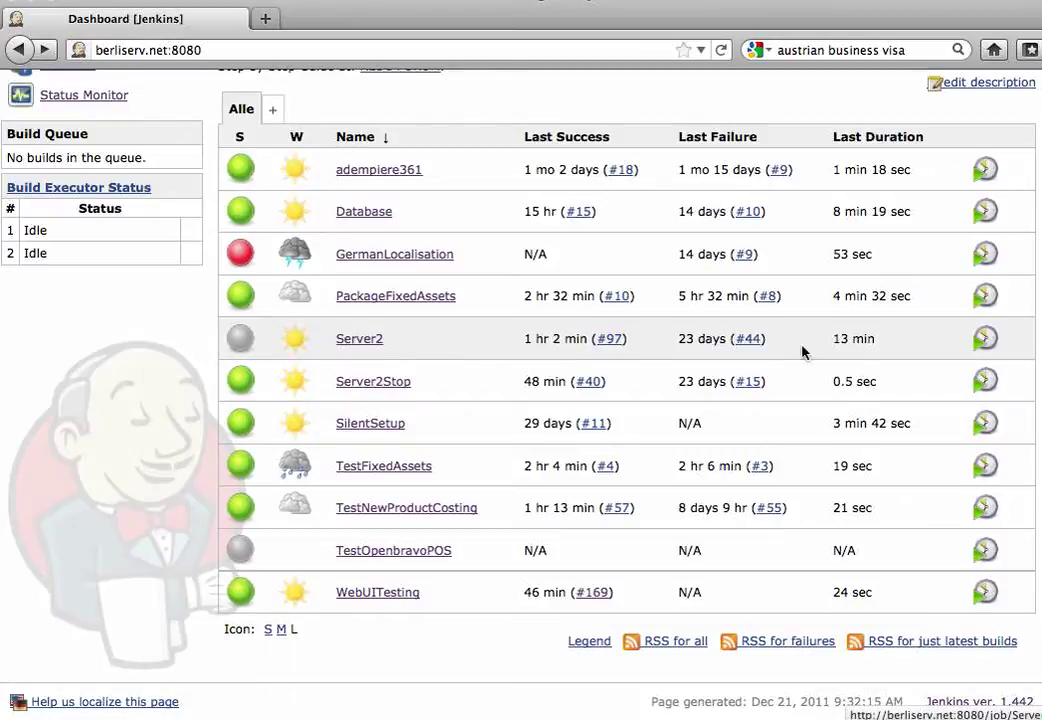
click(985, 341)
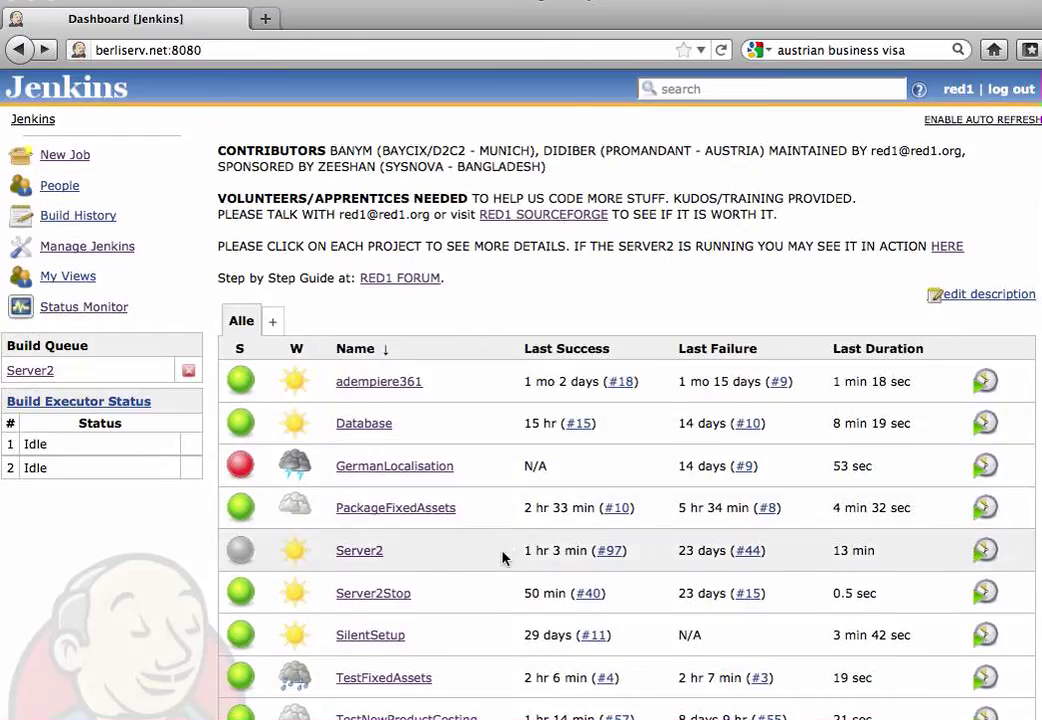
scroll(505, 558, down, 3)
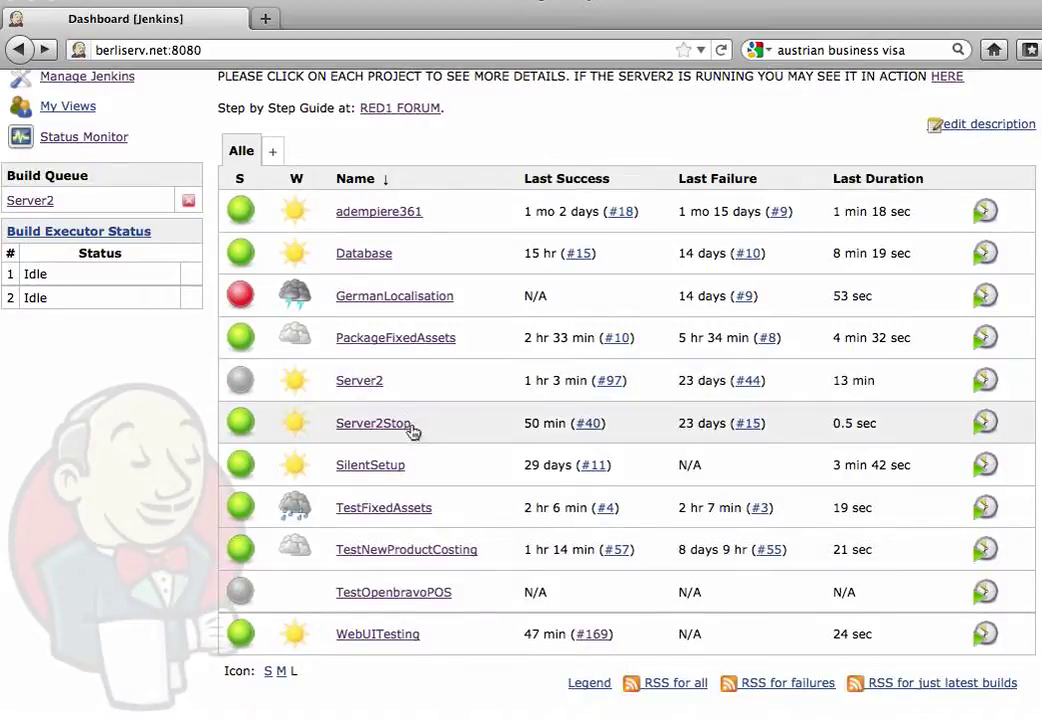
scroll(190, 444, up, 3)
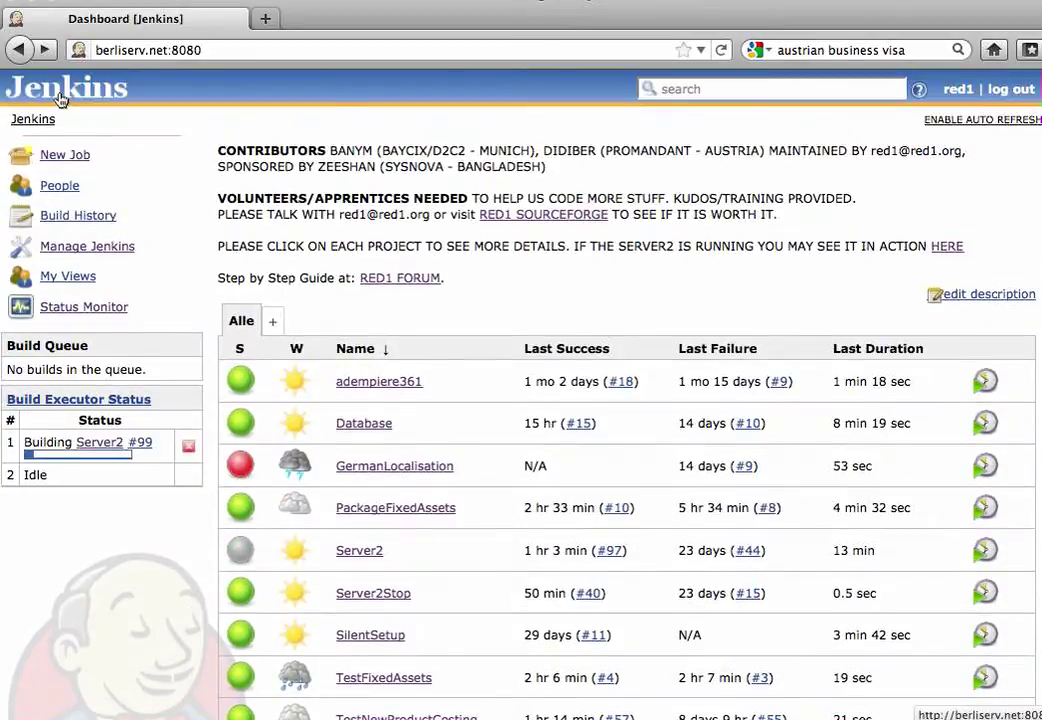
mouse_move(70, 466)
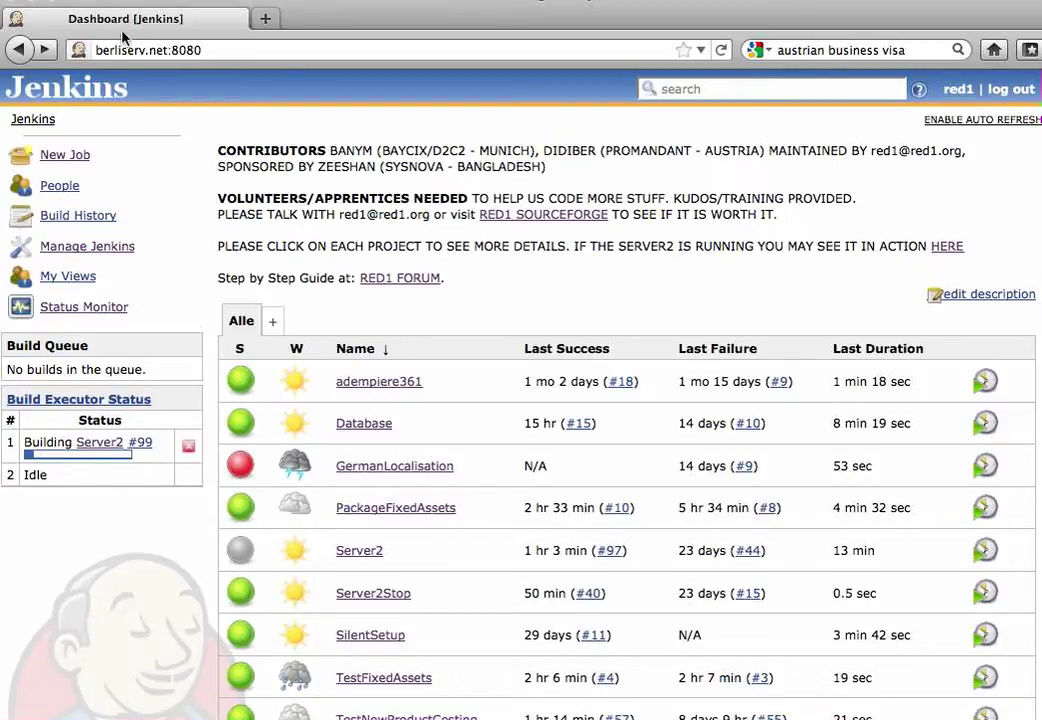
click(95, 86)
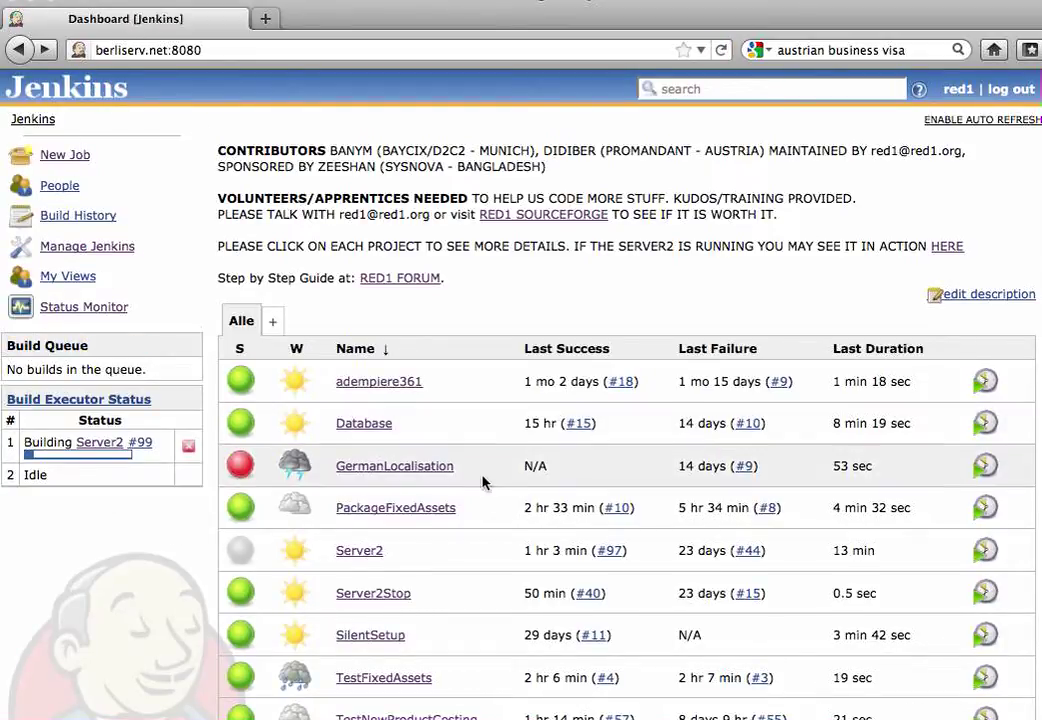
Open the console output of the running Server2 build
scroll(482, 483, down, 5)
scroll(265, 419, up, 3)
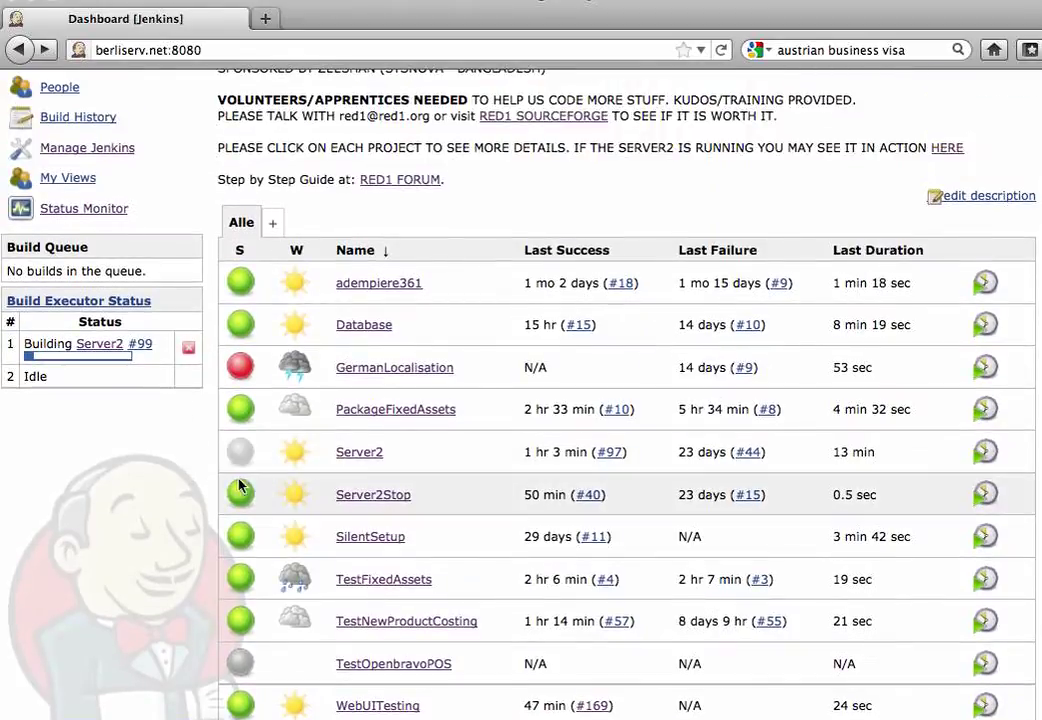
click(92, 347)
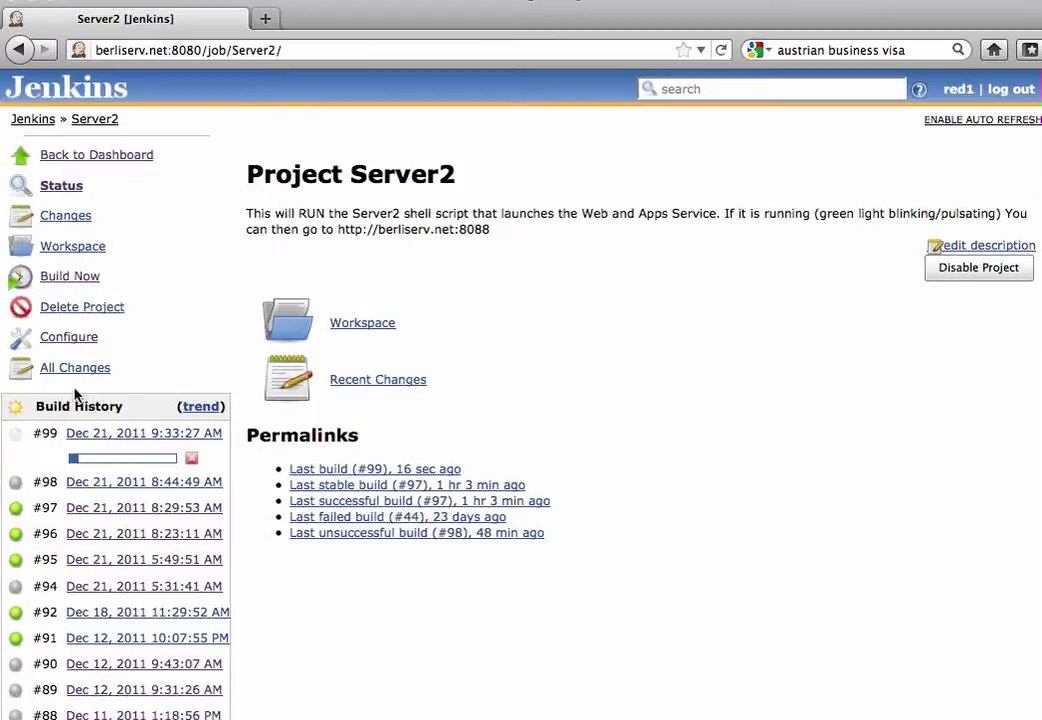
click(125, 434)
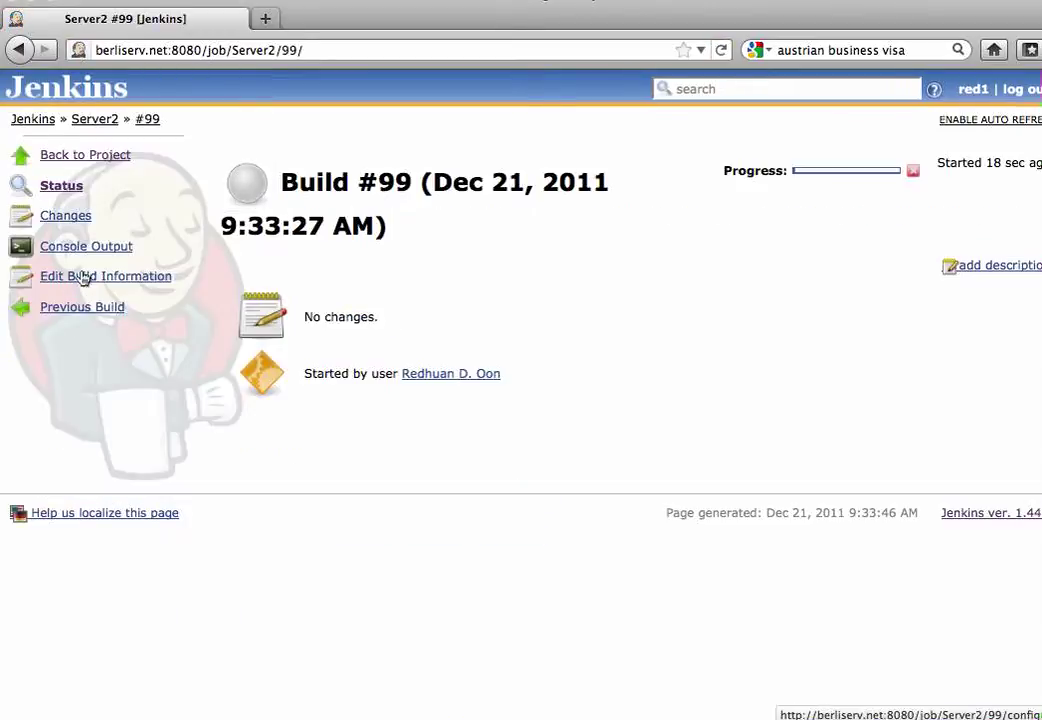
click(82, 250)
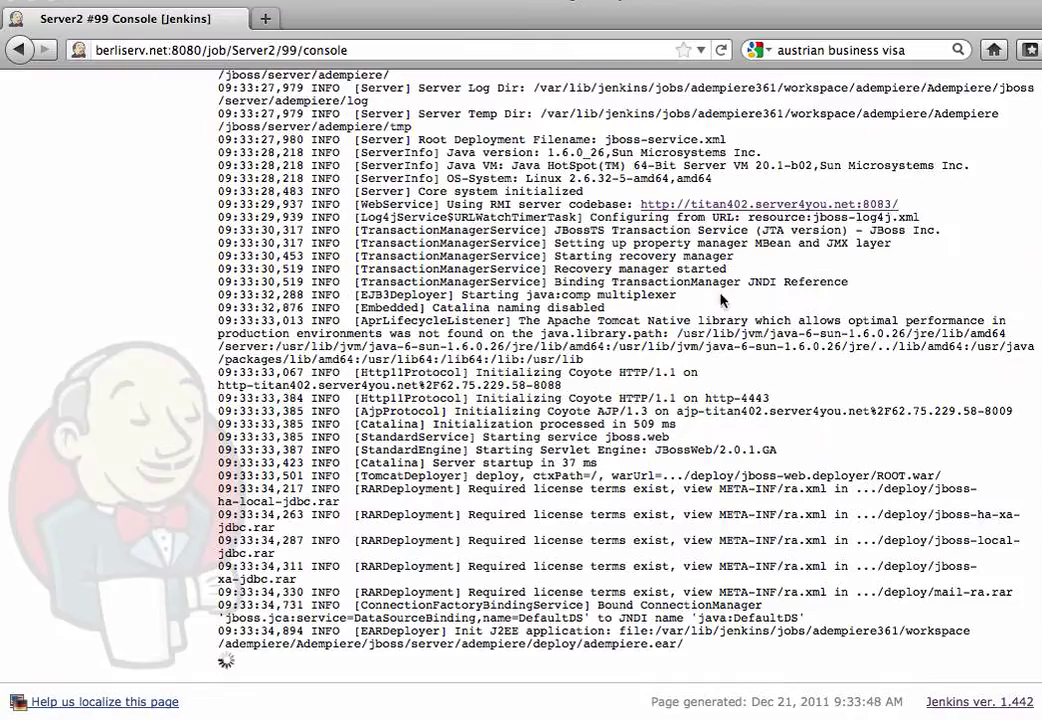
Examine the server startup log in the Server2 console output and return to the dashboard
scroll(640, 380, up, 5)
scroll(633, 287, down, 3)
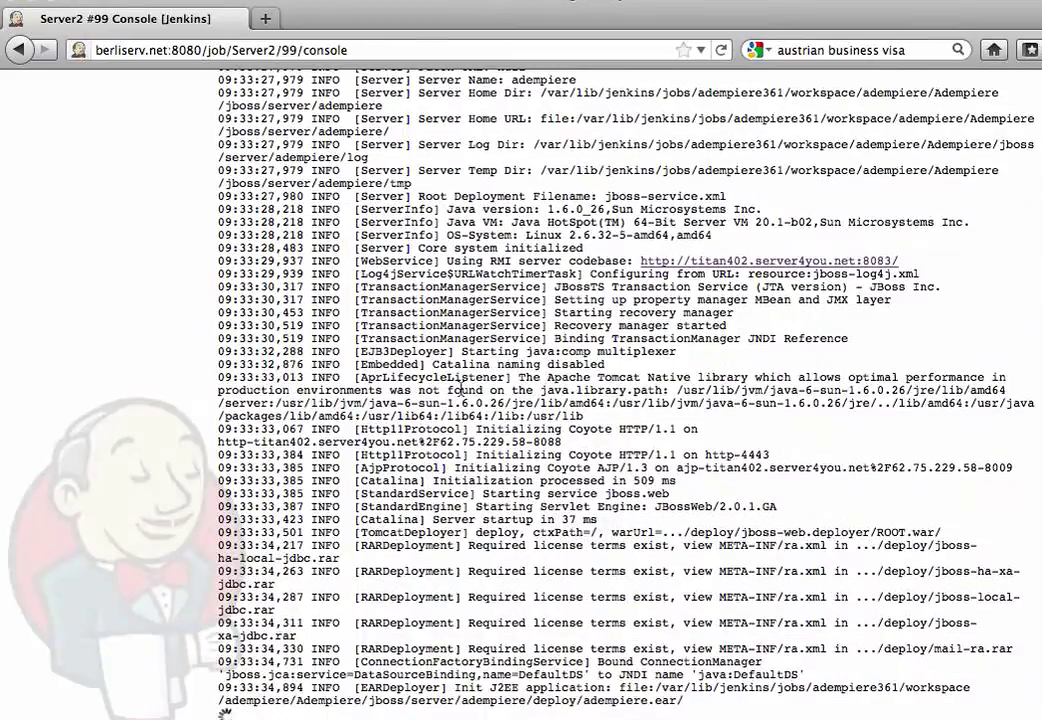
scroll(575, 362, up, 3)
scroll(672, 396, down, 5)
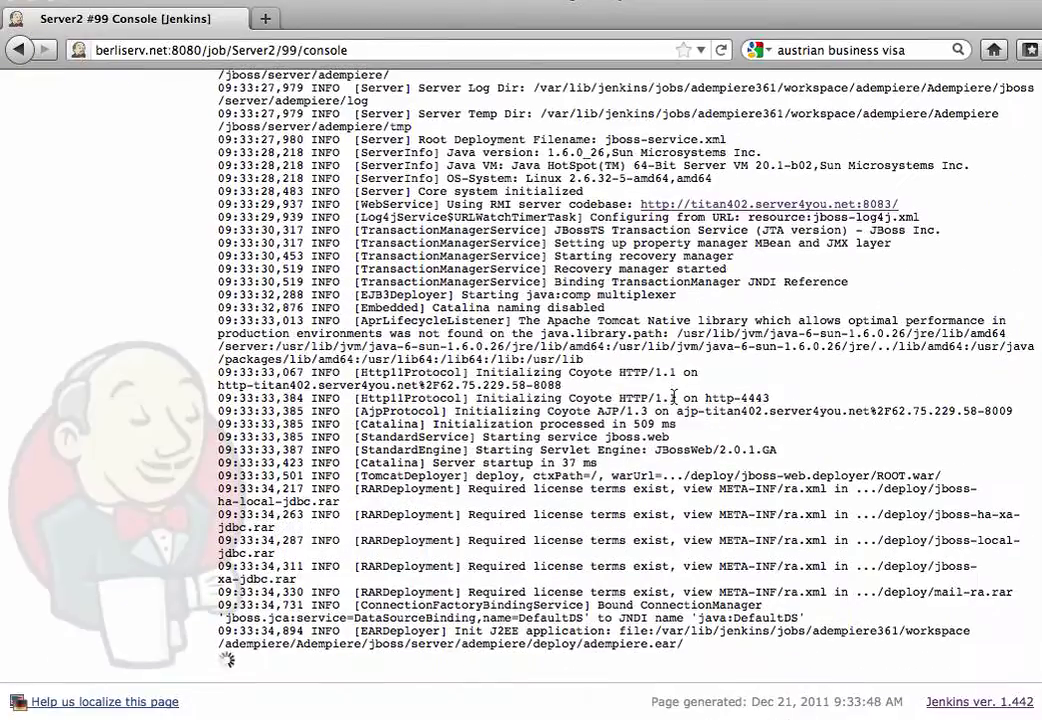
scroll(600, 350, up, 9)
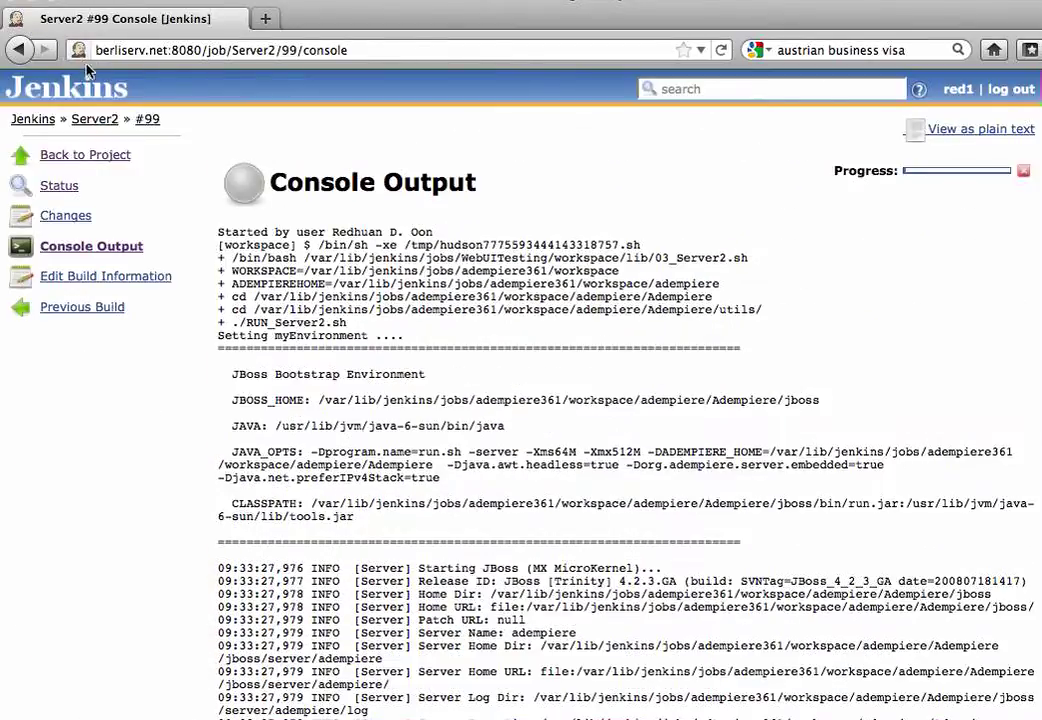
click(19, 50)
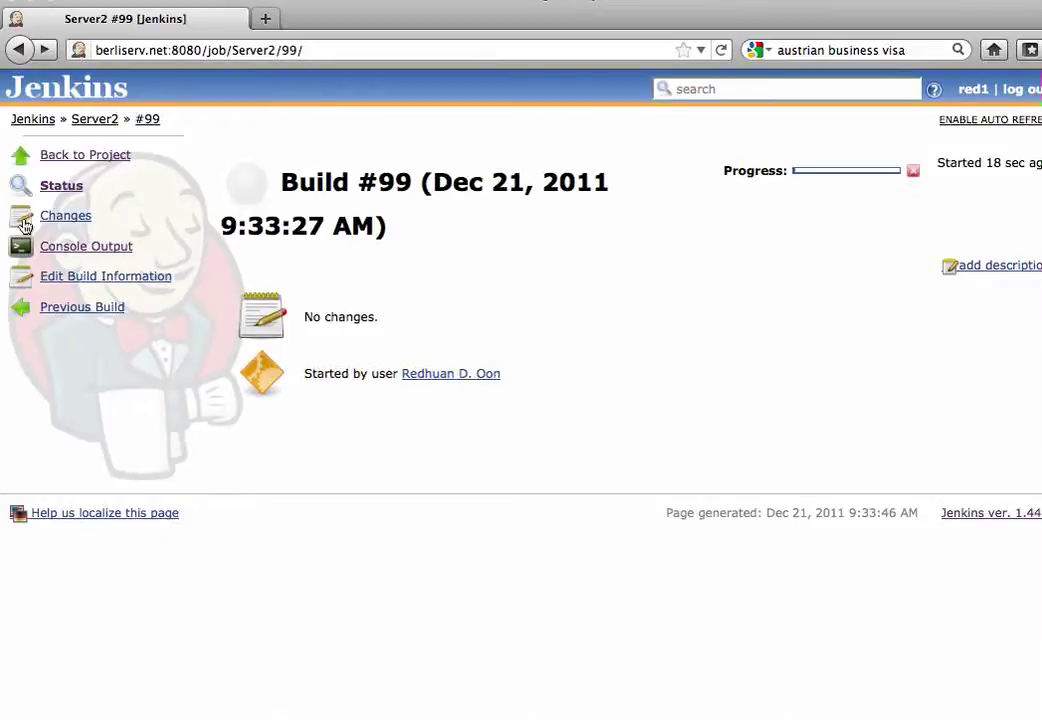
click(42, 82)
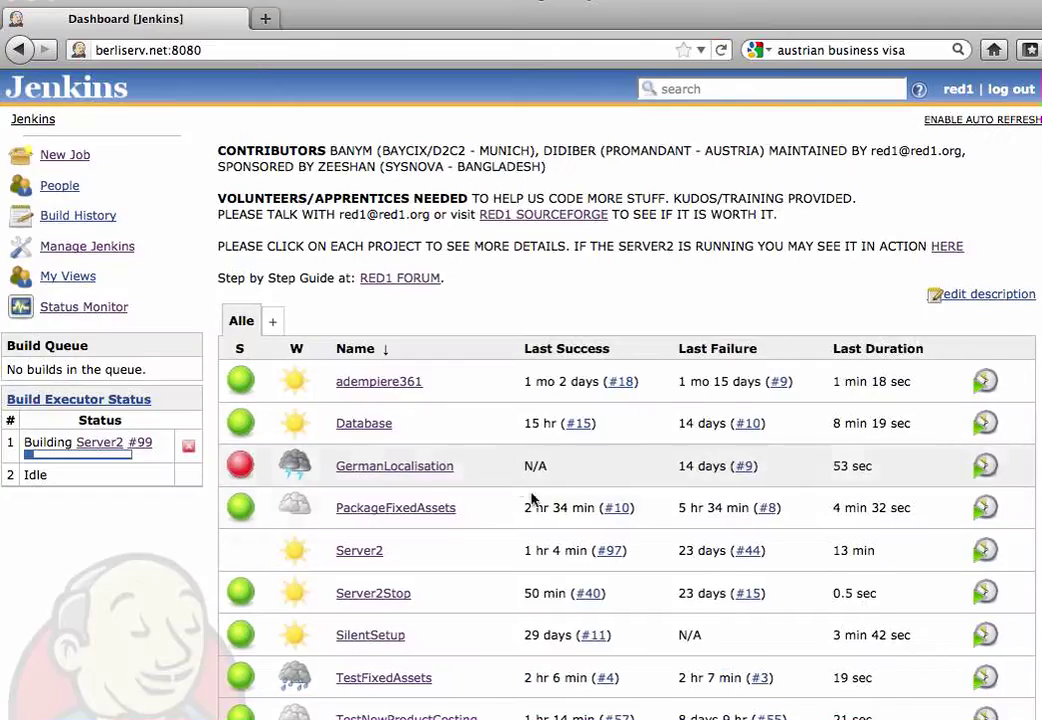
View the ADempiere application home page served by Server2 through the dashboard description's link, and return to the dashboard
scroll(530, 498, down, 3)
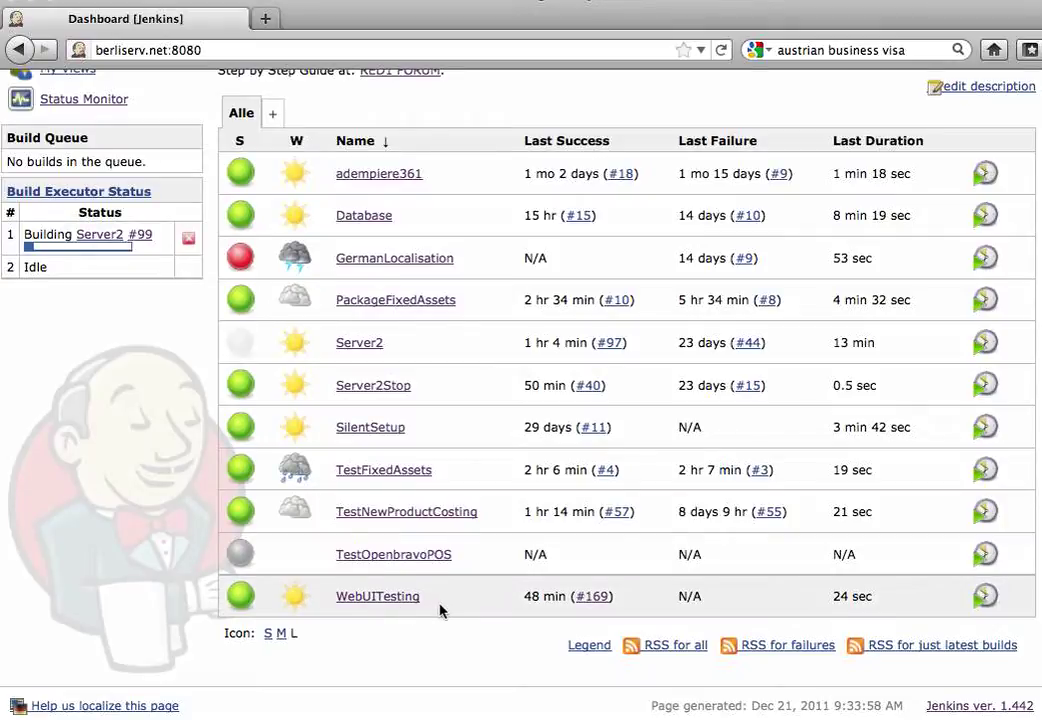
scroll(440, 609, up, 3)
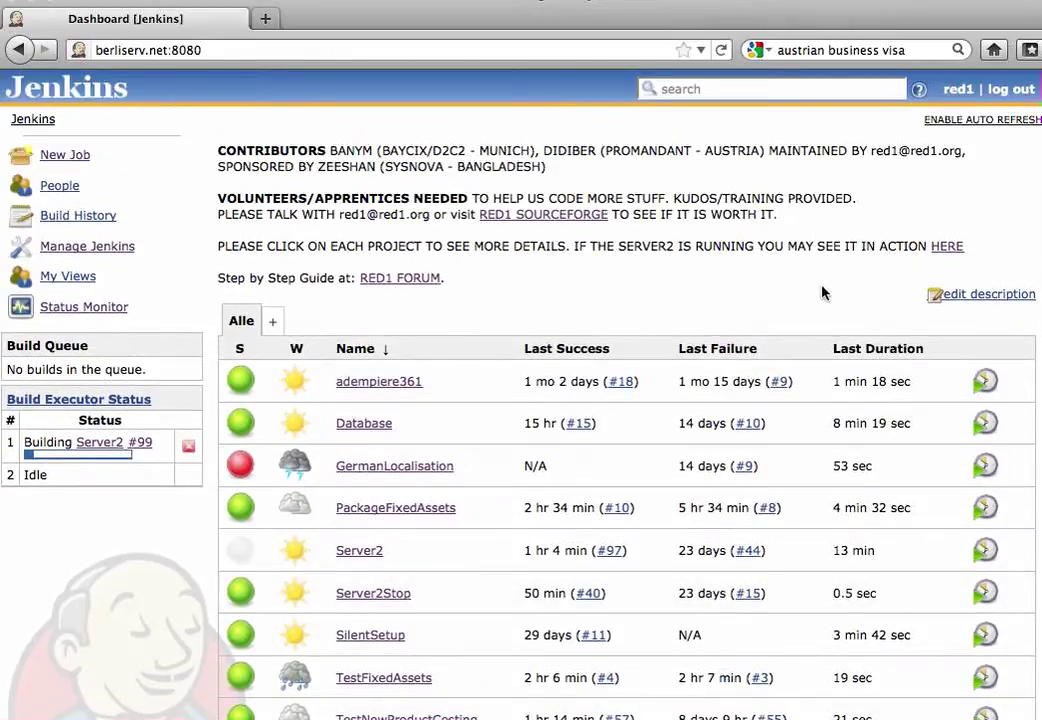
click(947, 250)
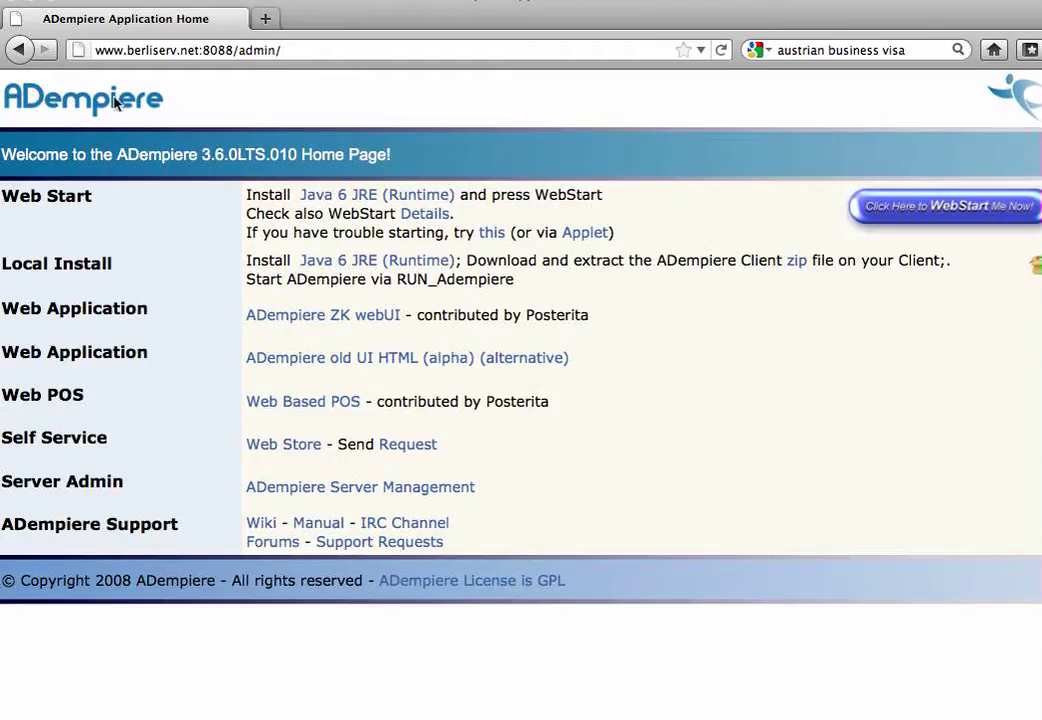
click(19, 49)
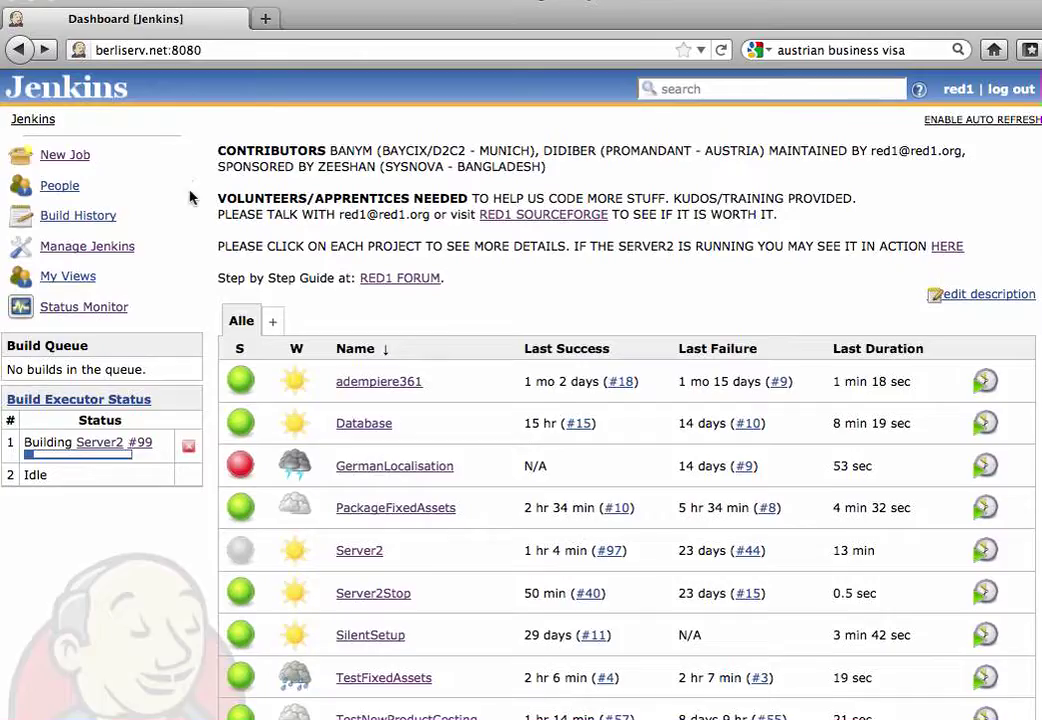
Start a build of the TestFixedAssets job and open its project page from the running build entry
scroll(376, 430, down, 4)
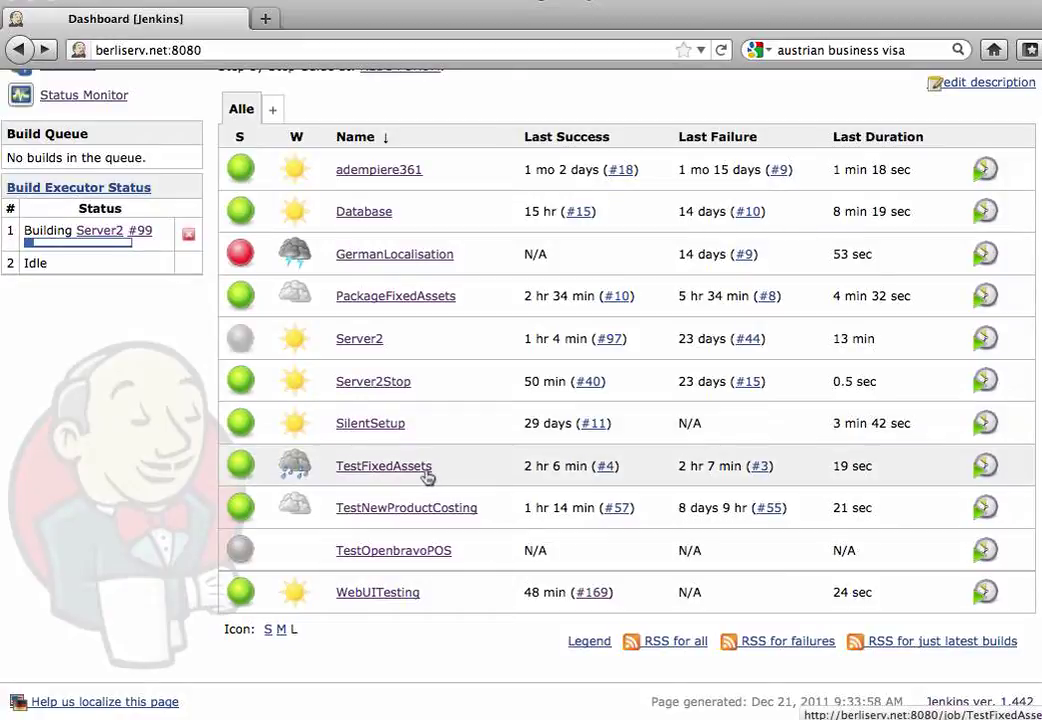
click(984, 467)
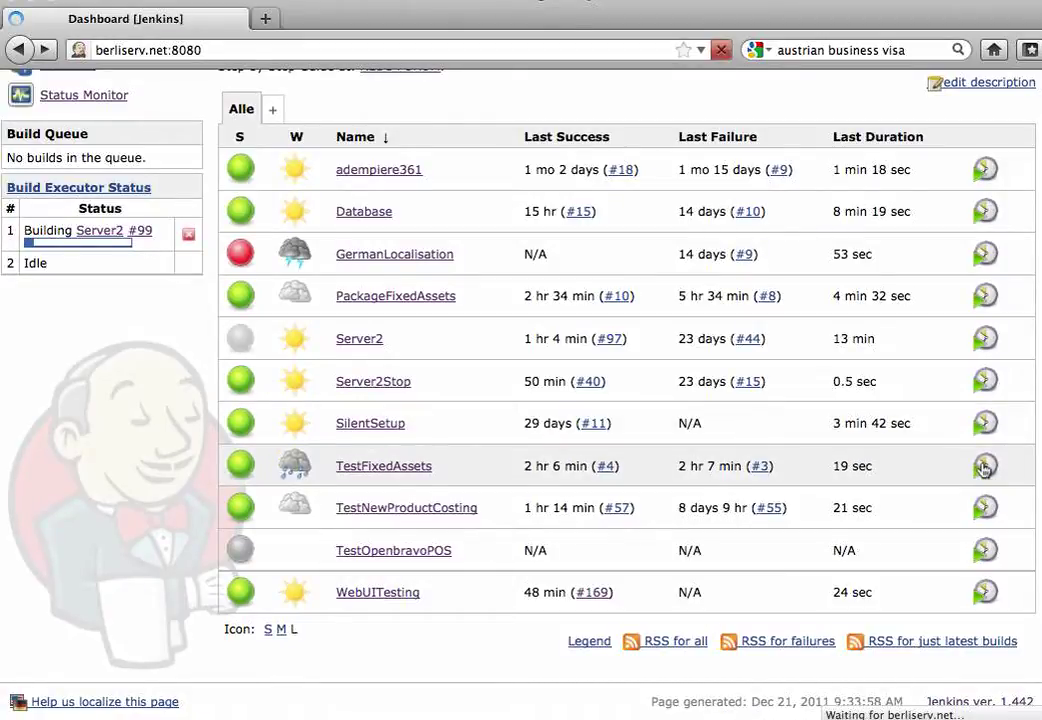
scroll(637, 476, down, 1)
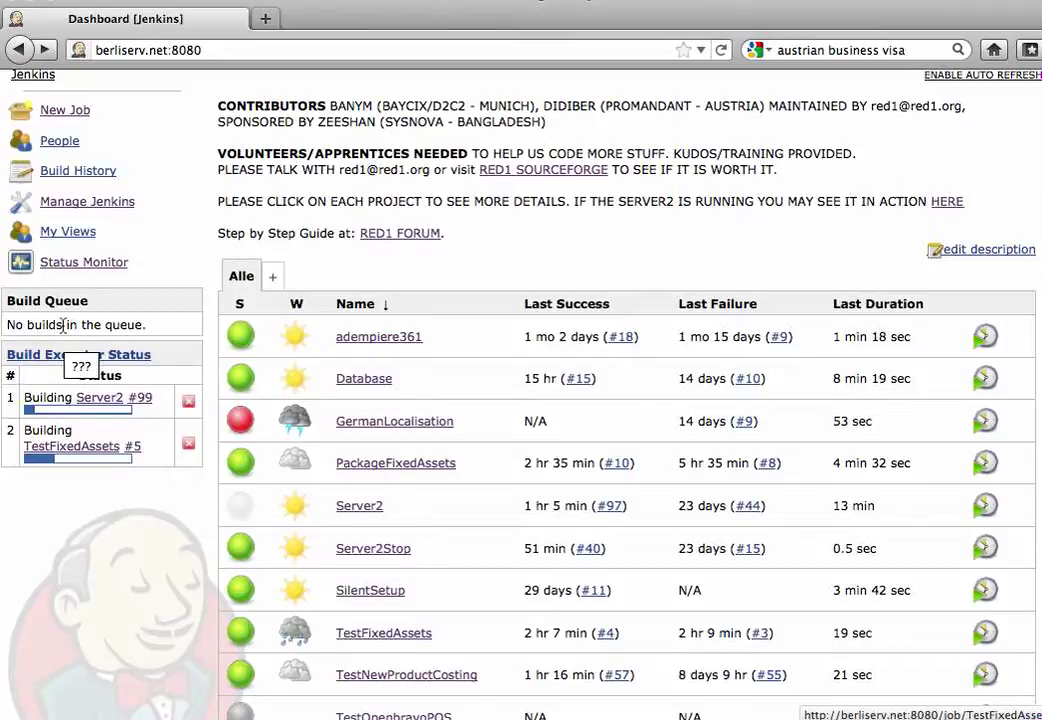
click(64, 447)
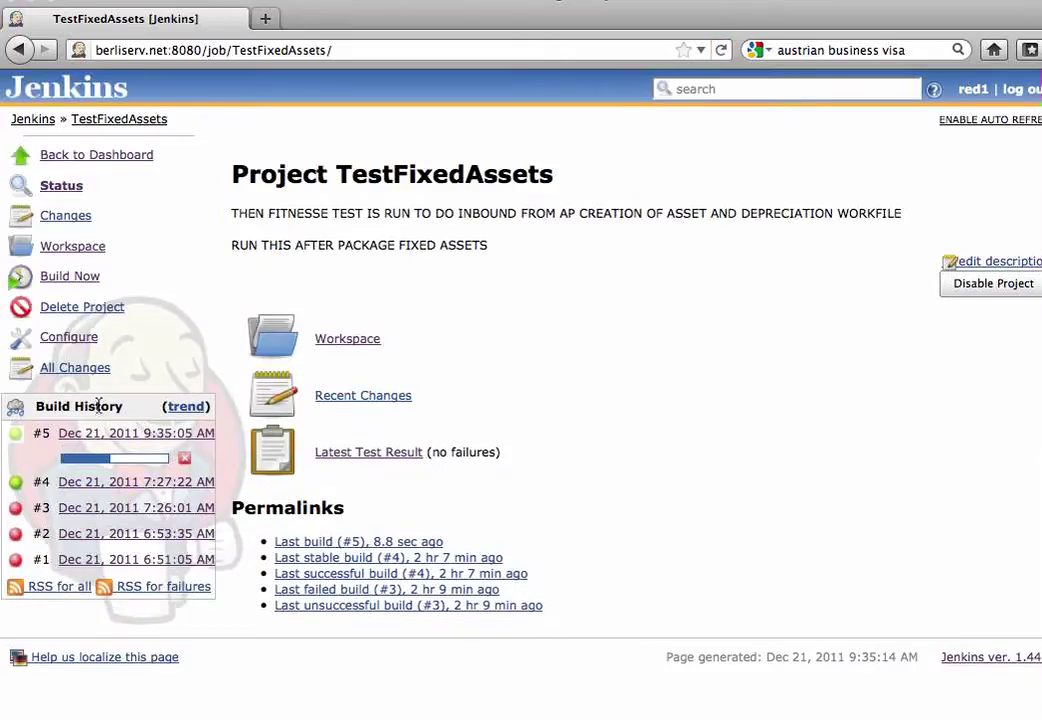
Examine the console output of TestFixedAssets build #5 and return to the project page
click(66, 436)
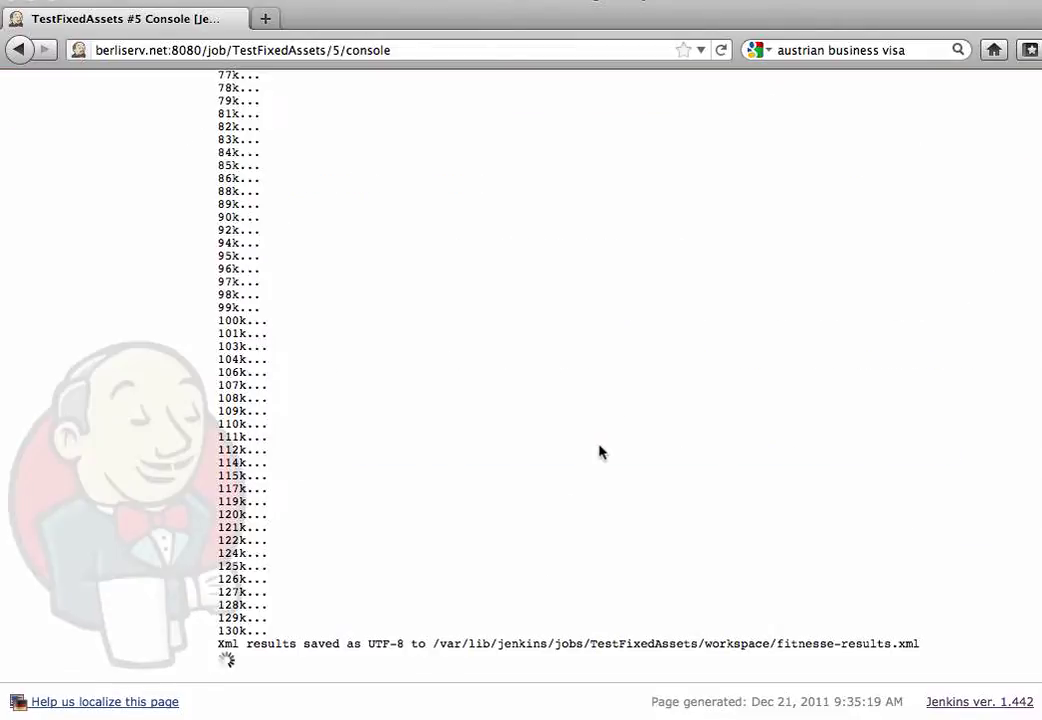
scroll(600, 452, up, 6)
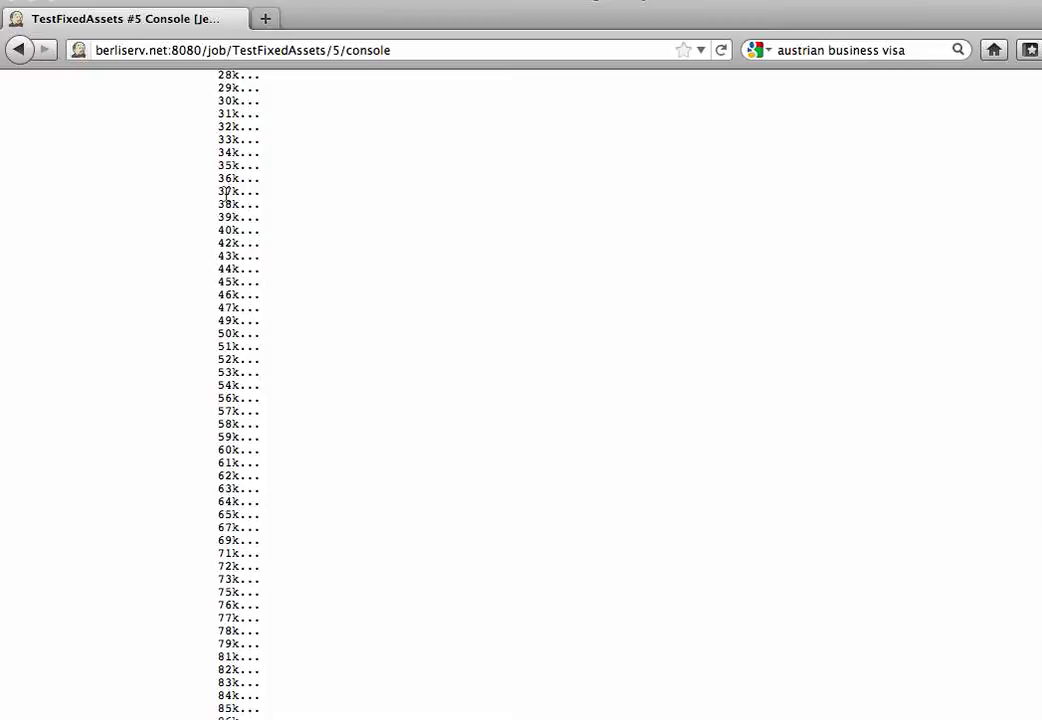
click(20, 50)
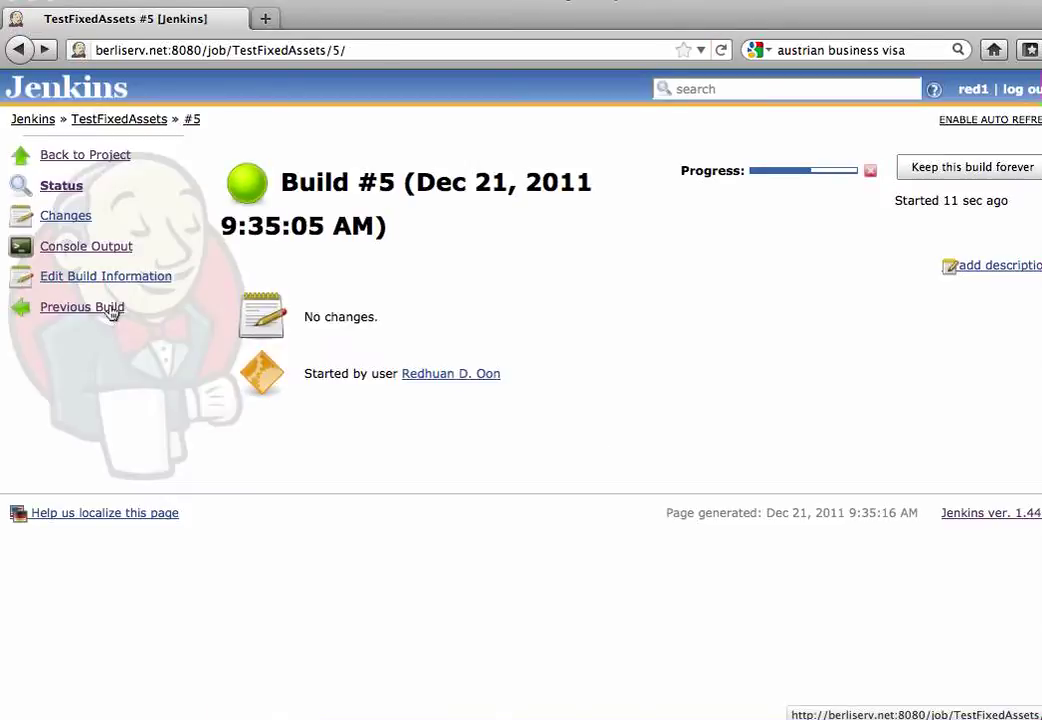
click(81, 160)
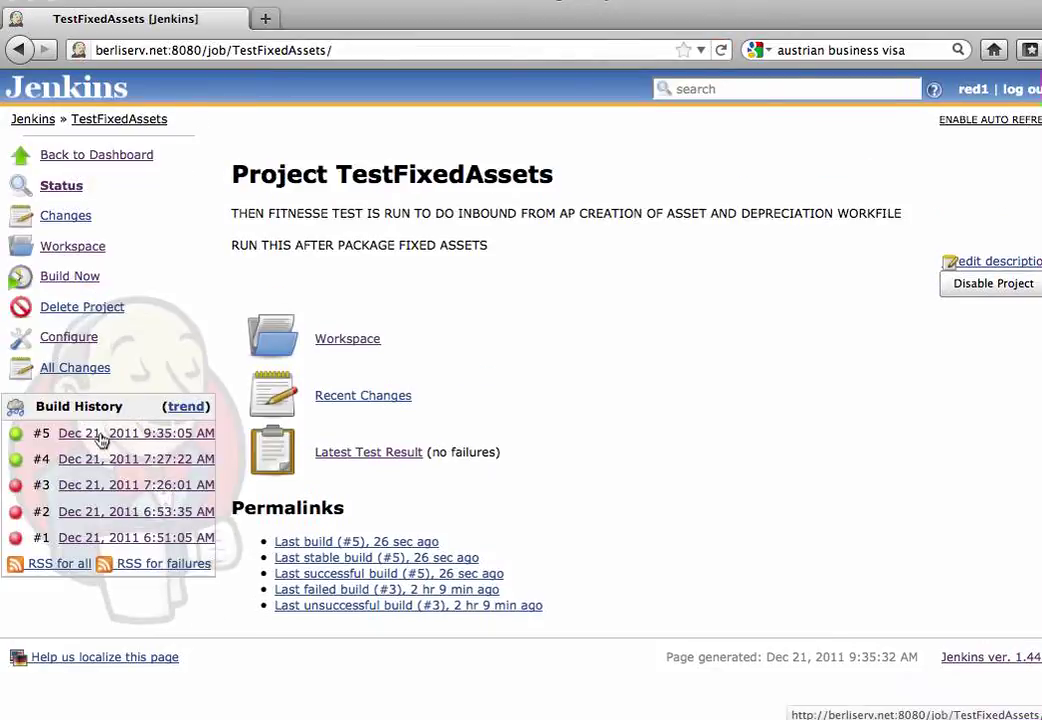
View the FitNesse results of TestFixedAssets build #5, and return to the dashboard to look over the job list
click(101, 436)
click(419, 399)
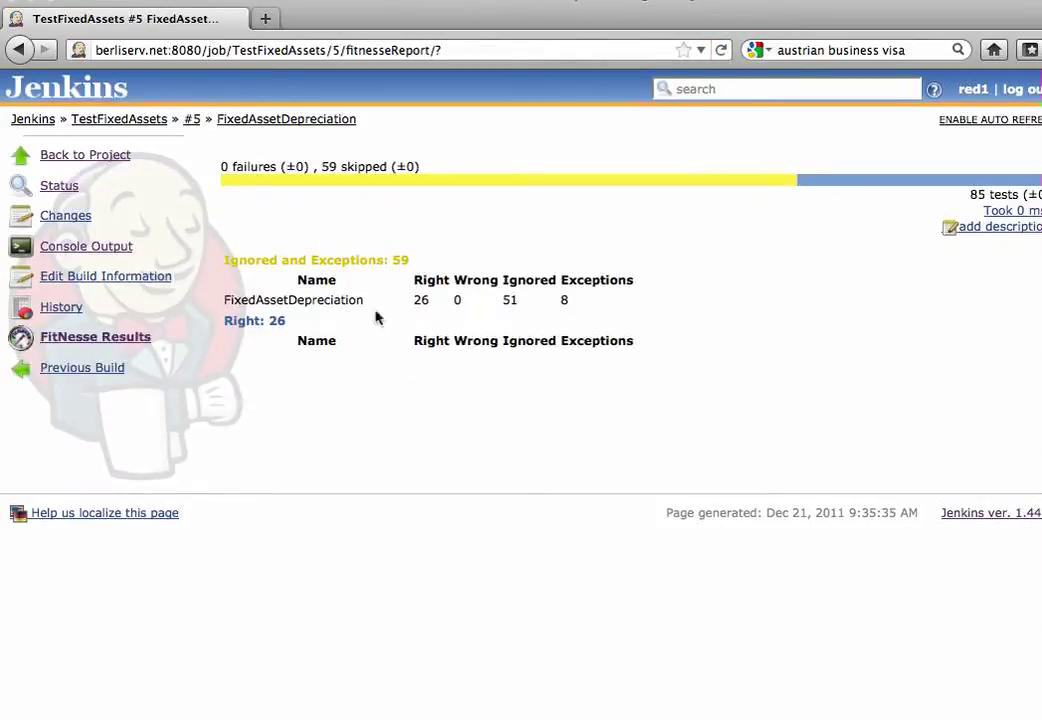
click(62, 104)
scroll(700, 385, down, 5)
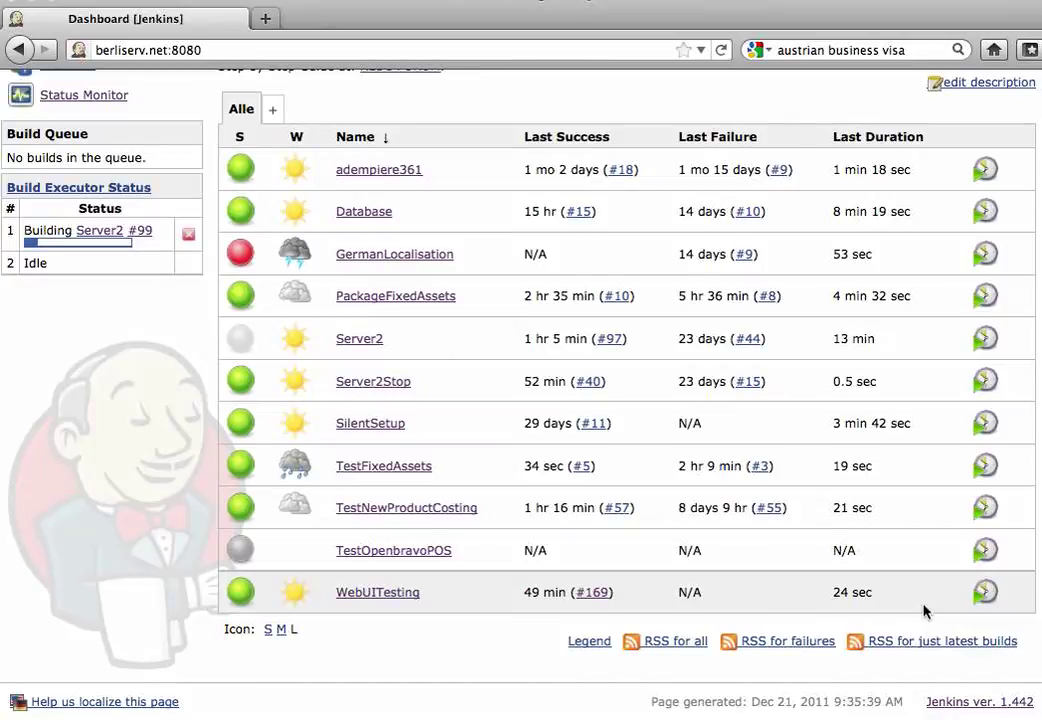
scroll(924, 611, up, 4)
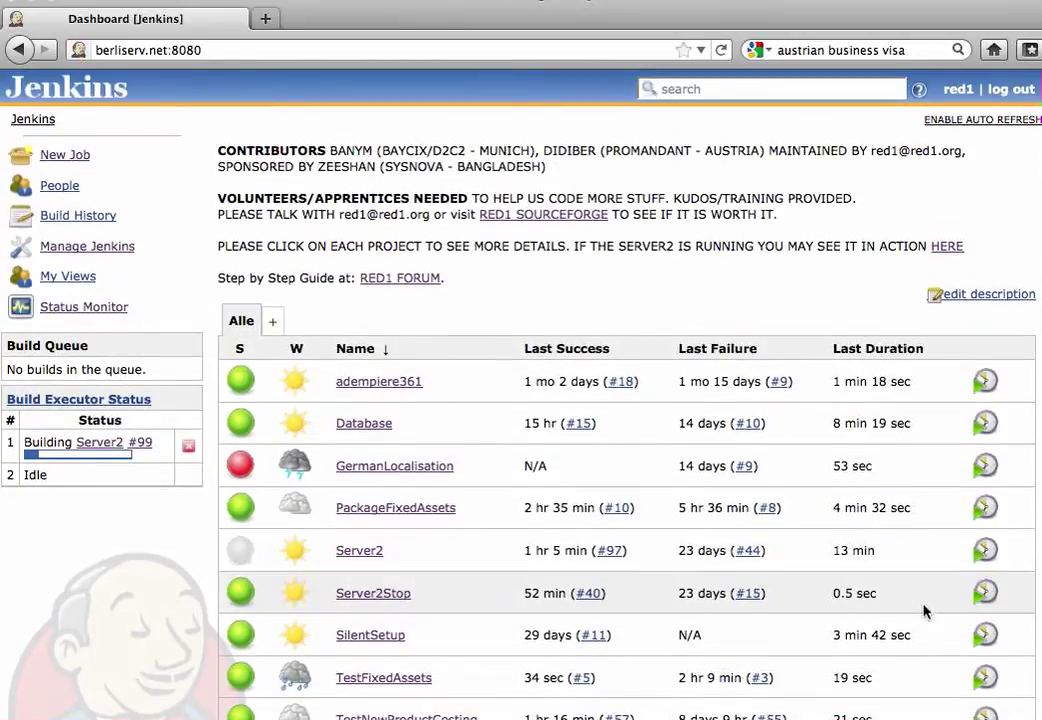
Open the step-by-step guide on the RED1 FORUM from the dashboard description and review the exercise steps and roadmap in the post
click(428, 284)
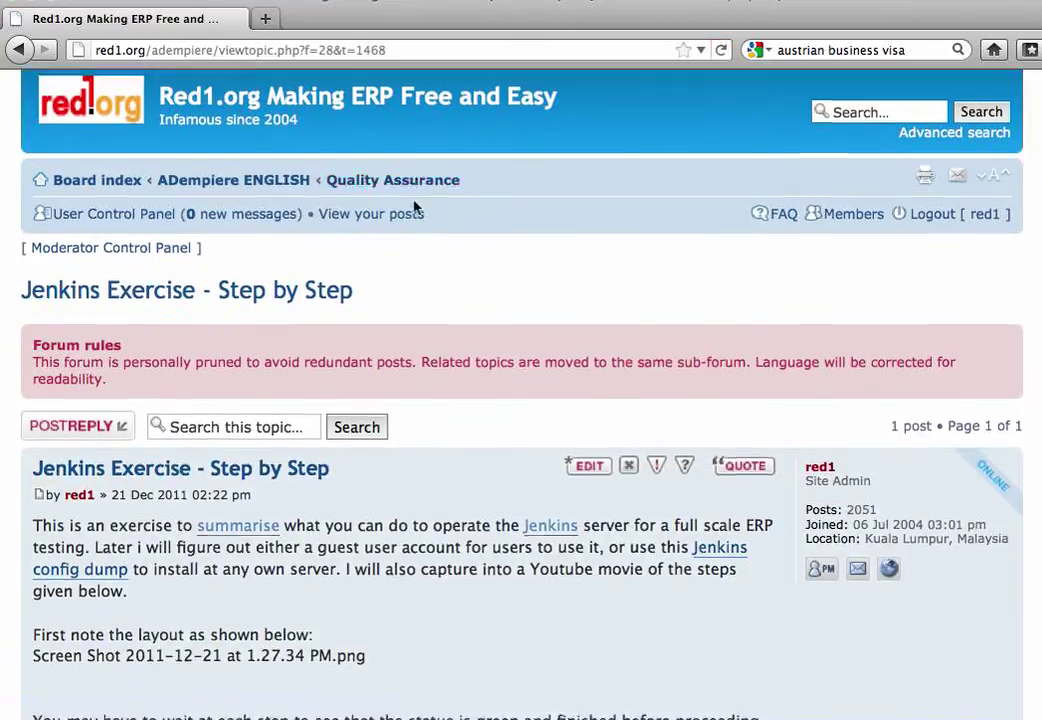
scroll(415, 206, down, 15)
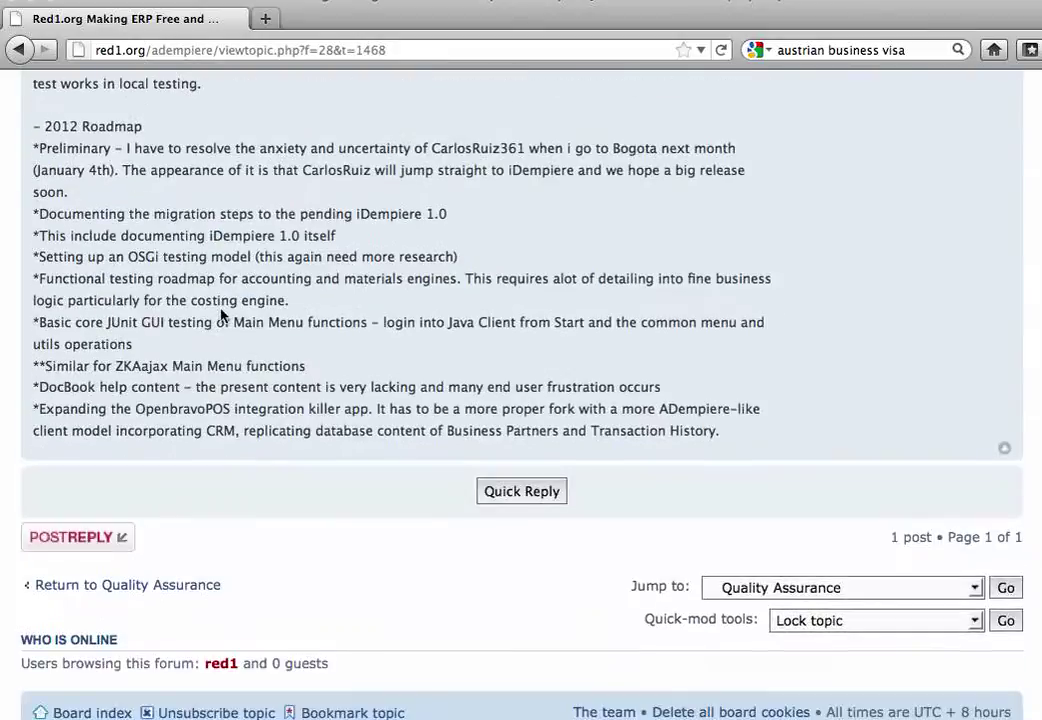
scroll(222, 315, up, 10)
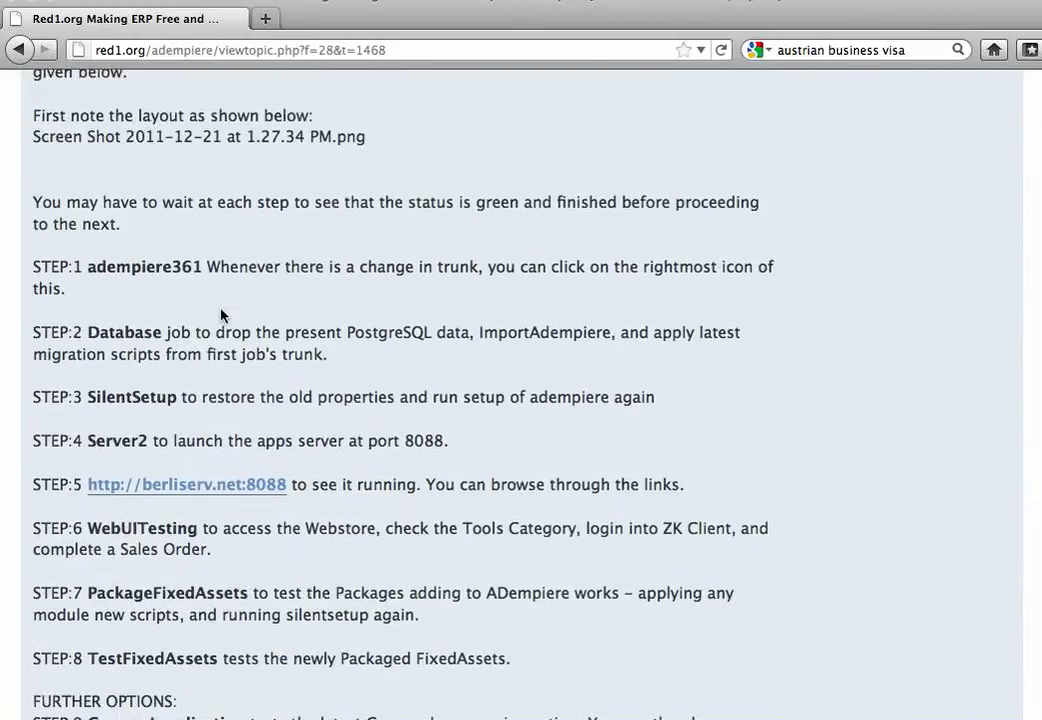
scroll(222, 315, up, 5)
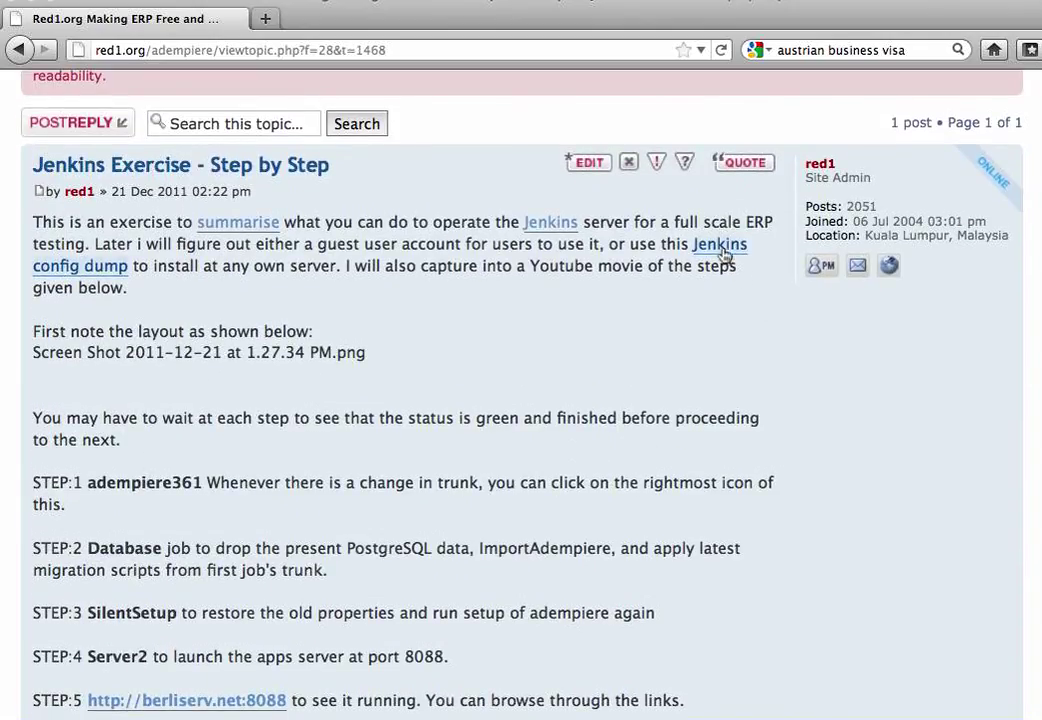